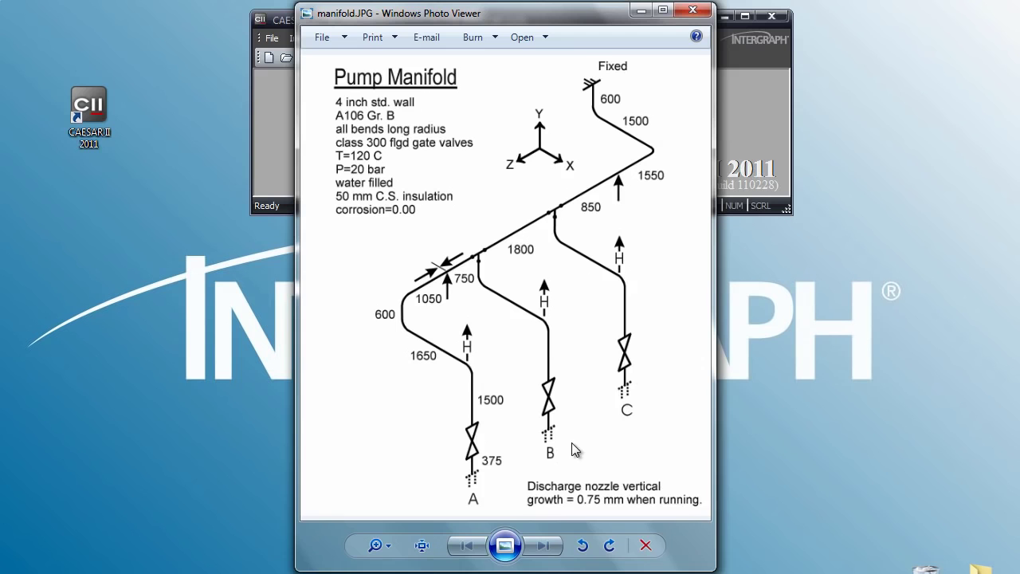
Open the manifold's piping input, expand the 3D model to fill the window, and display node numbers
left_click(753, 101)
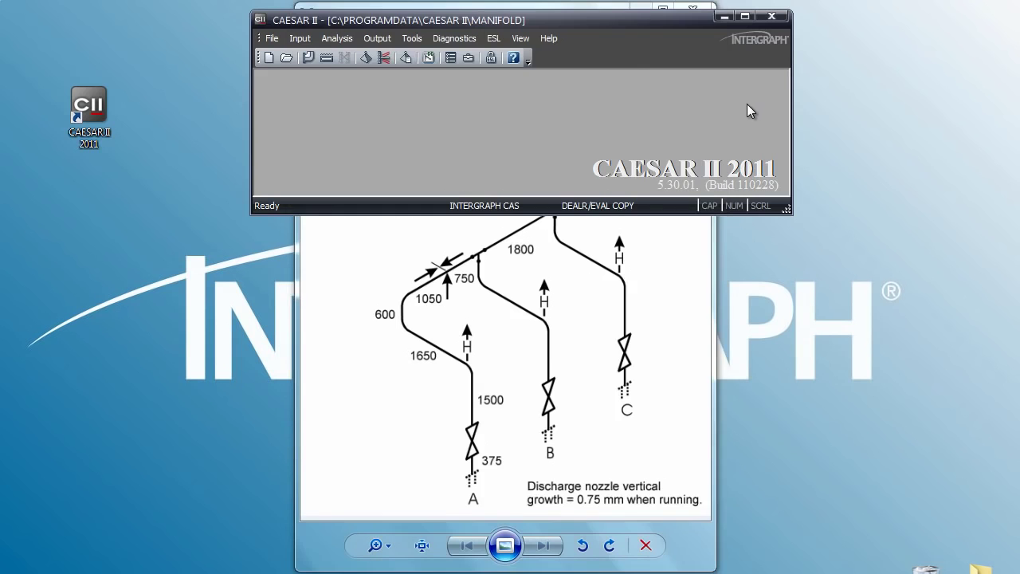
left_click(309, 57)
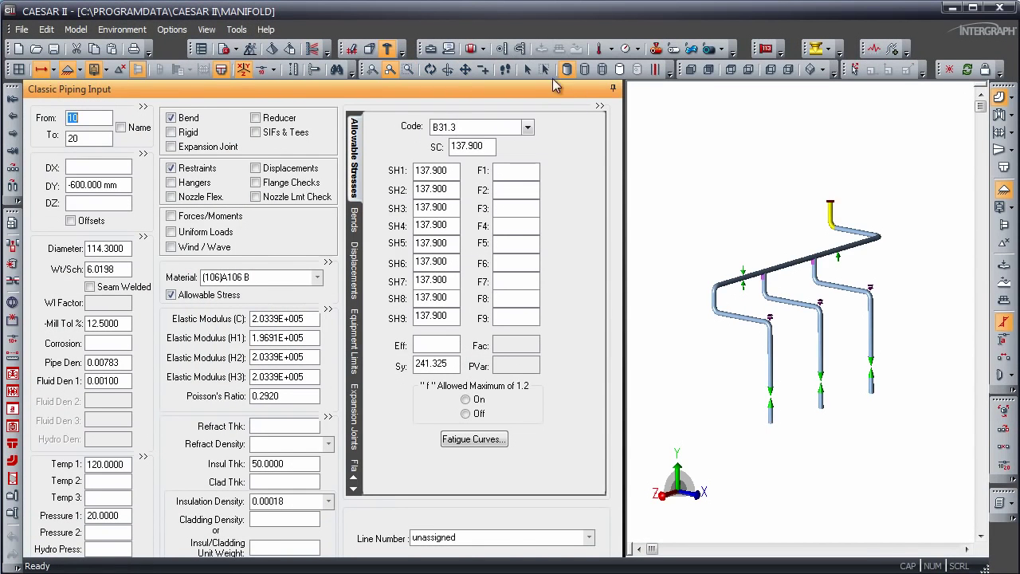
left_click(612, 89)
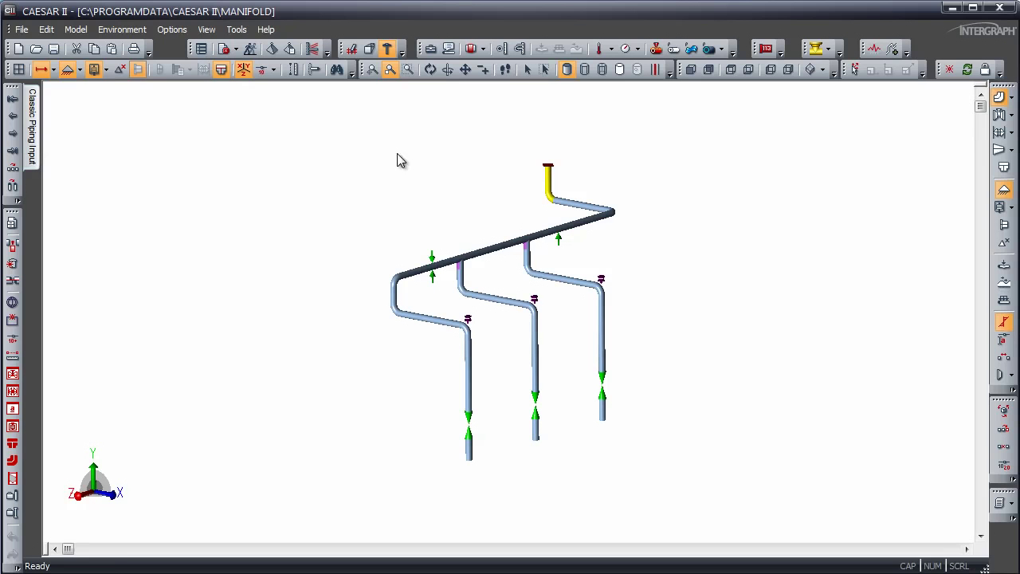
left_click(262, 70)
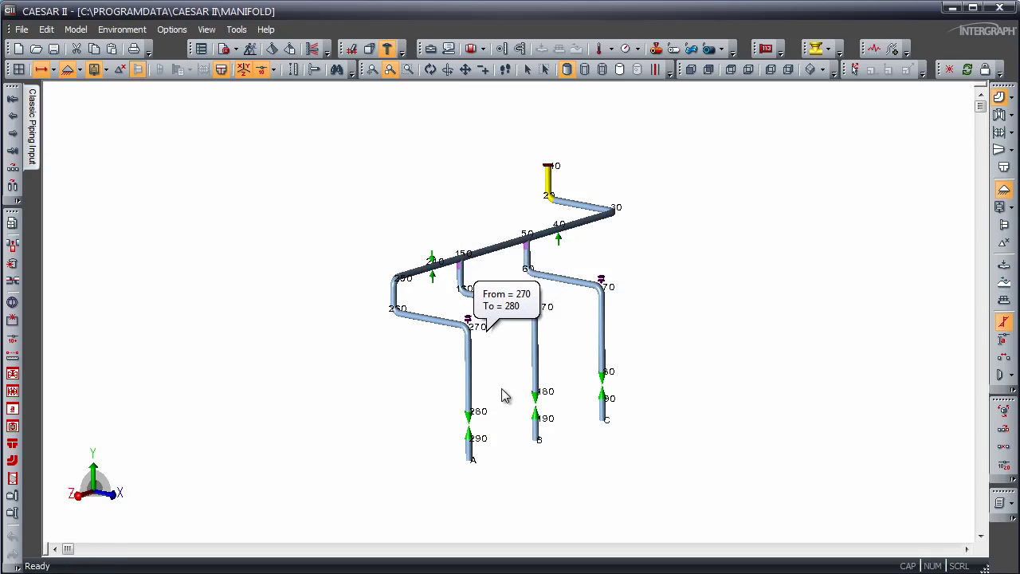
mouse_move(468, 374)
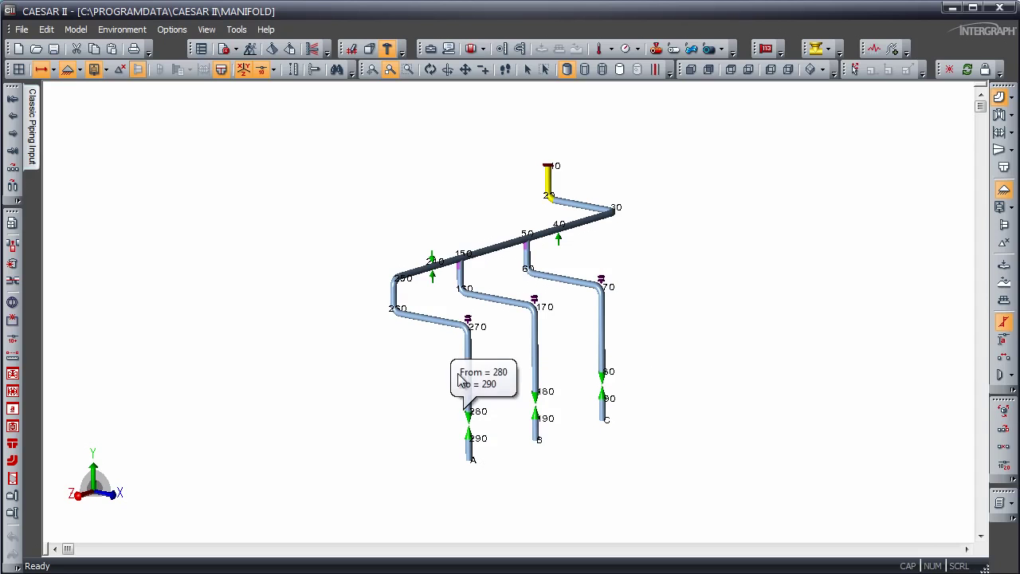
Inspect hanger data on elements 60-70, 160-170 and 260-270, then run the Error Check
left_click(568, 283)
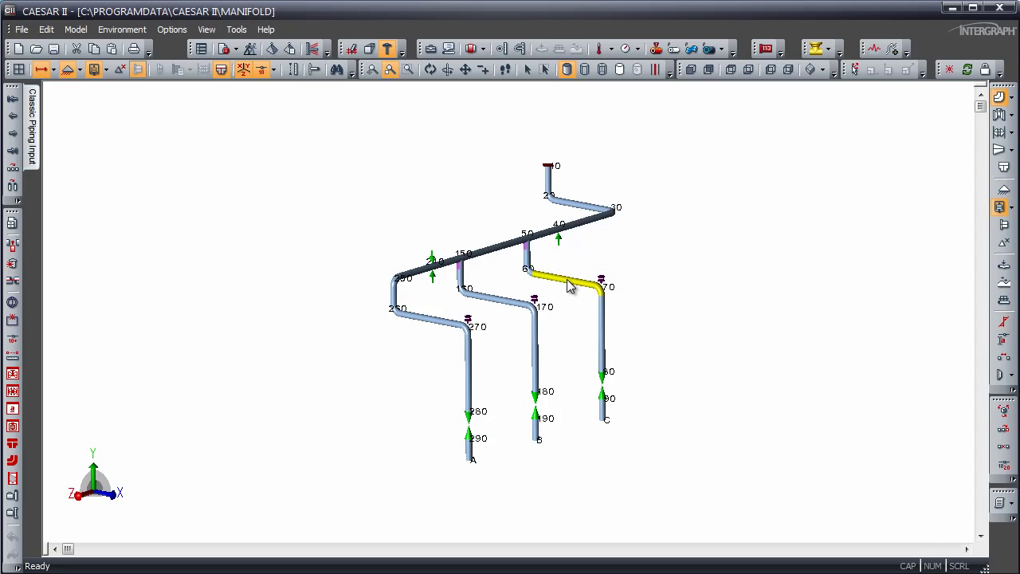
left_click(40, 150)
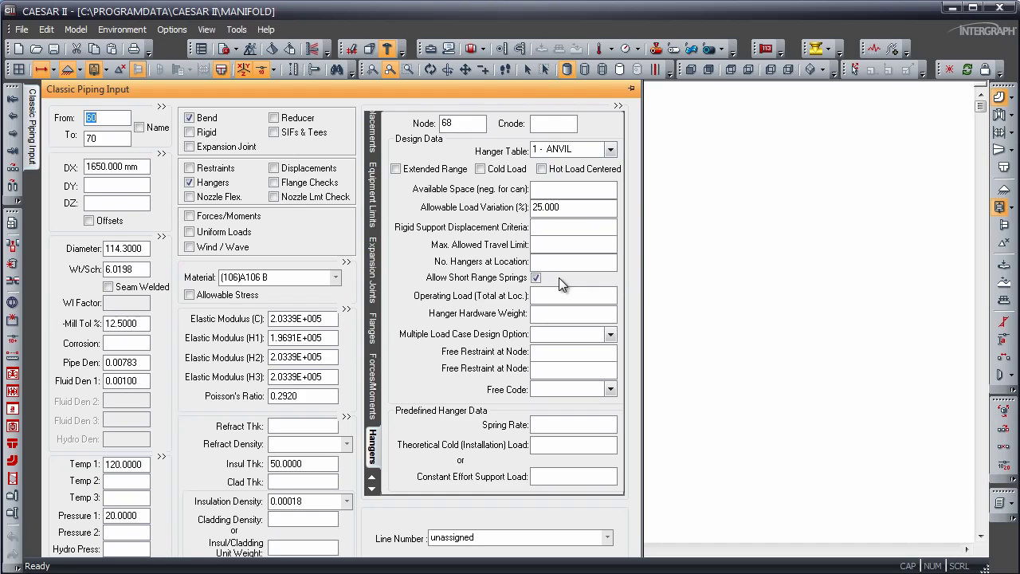
left_click(631, 89)
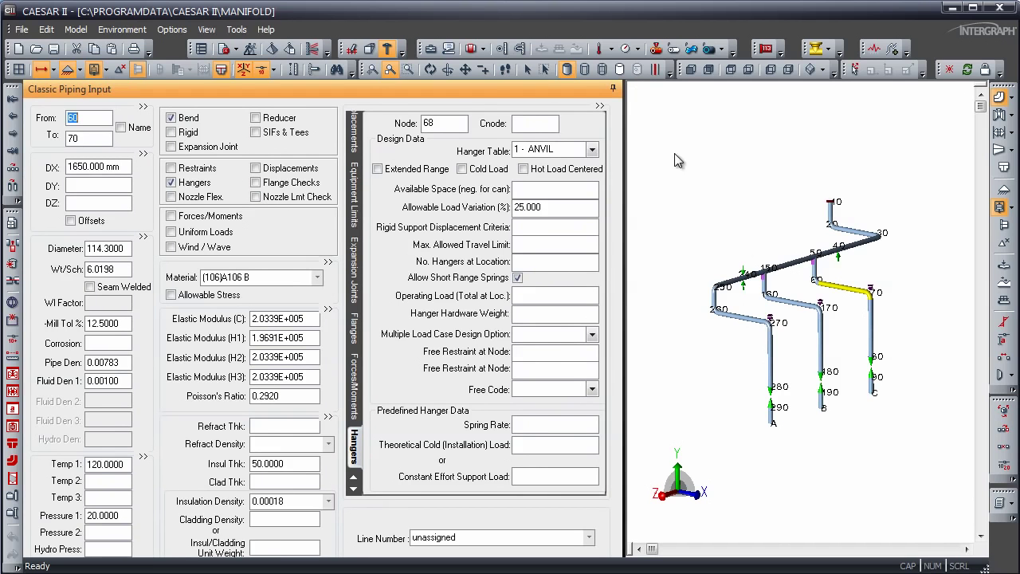
left_click(797, 303)
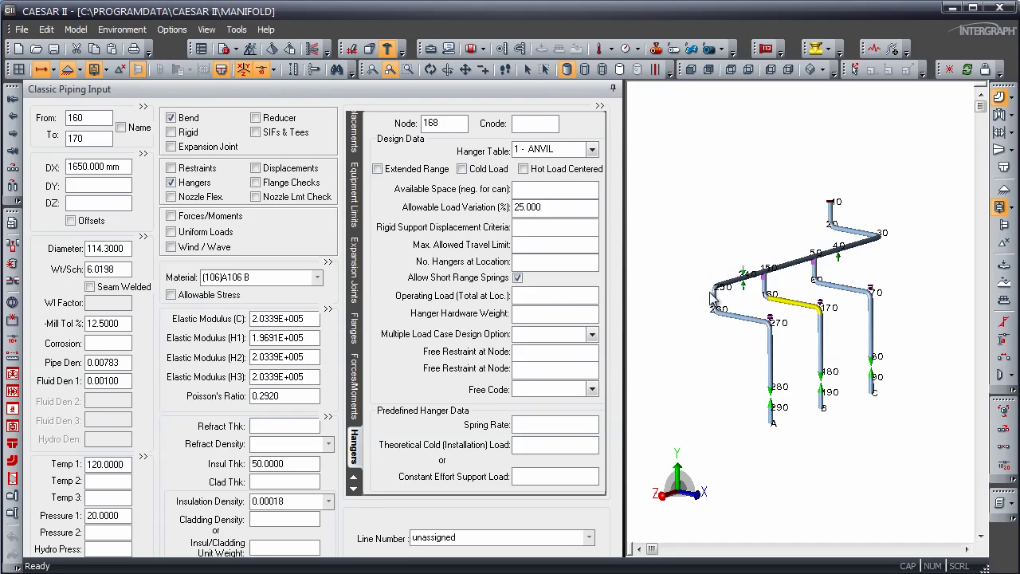
left_click(746, 322)
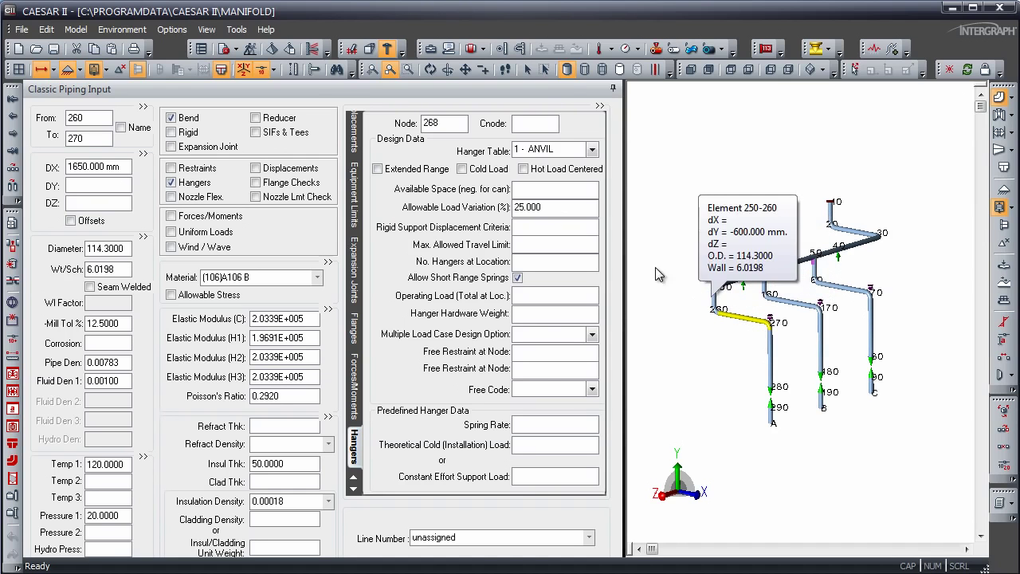
left_click(229, 49)
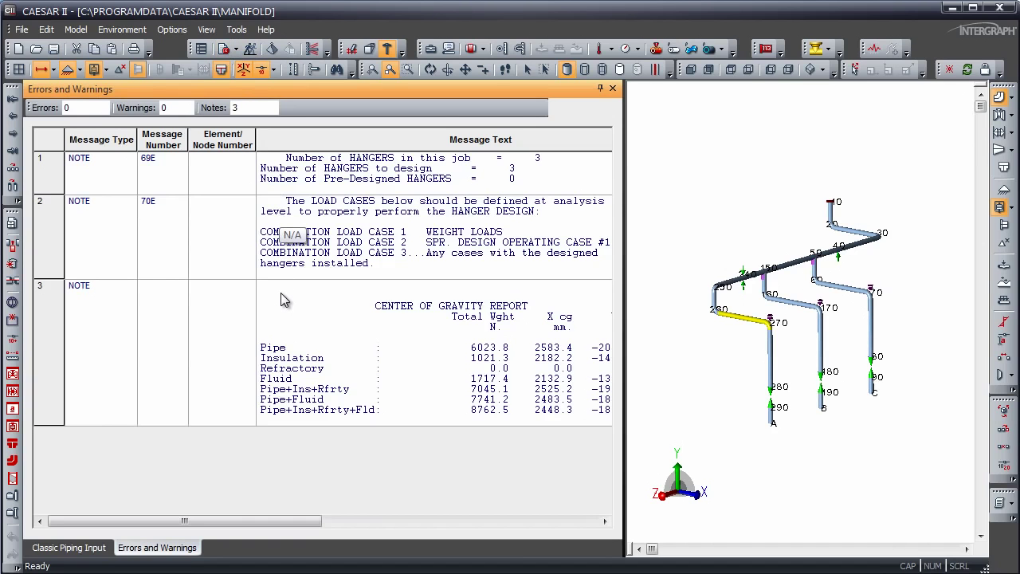
Review static load cases L1–L5 in the Load Case Editor and run the analysis
left_click(273, 50)
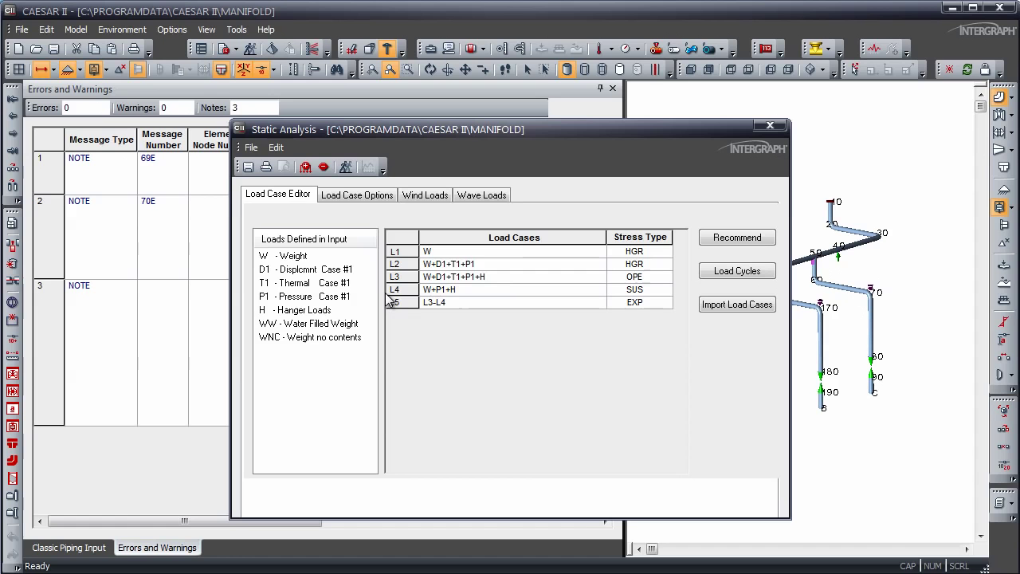
left_click(342, 163)
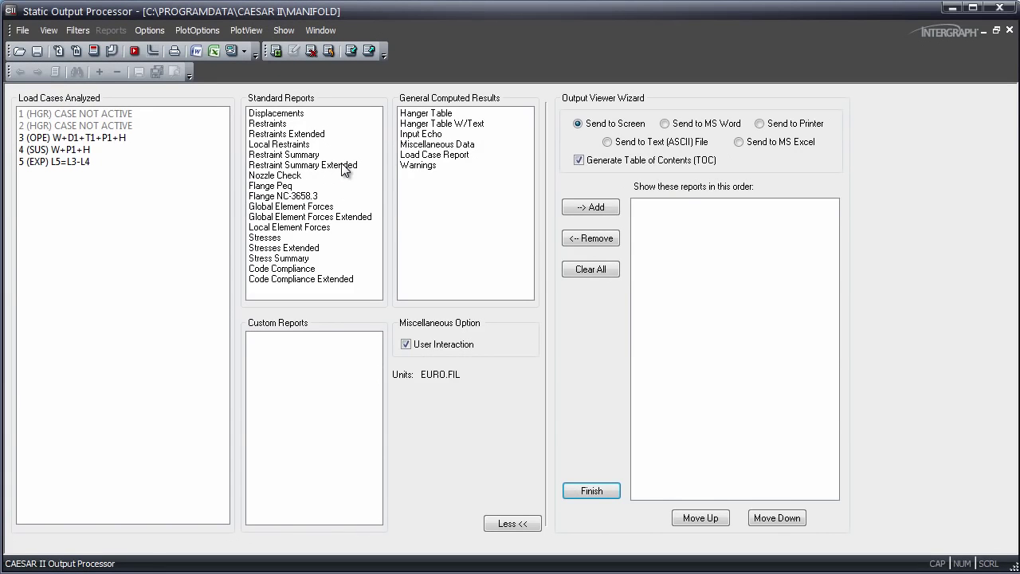
View the Hanger Table W/Text report, moving and enlarging its window to show more lines
left_click(409, 125)
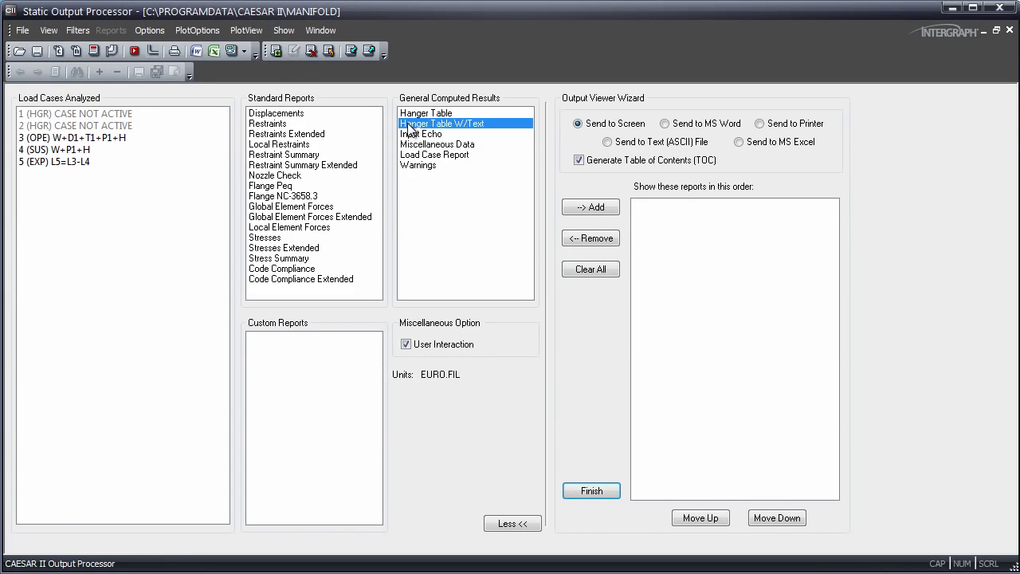
left_click(234, 48)
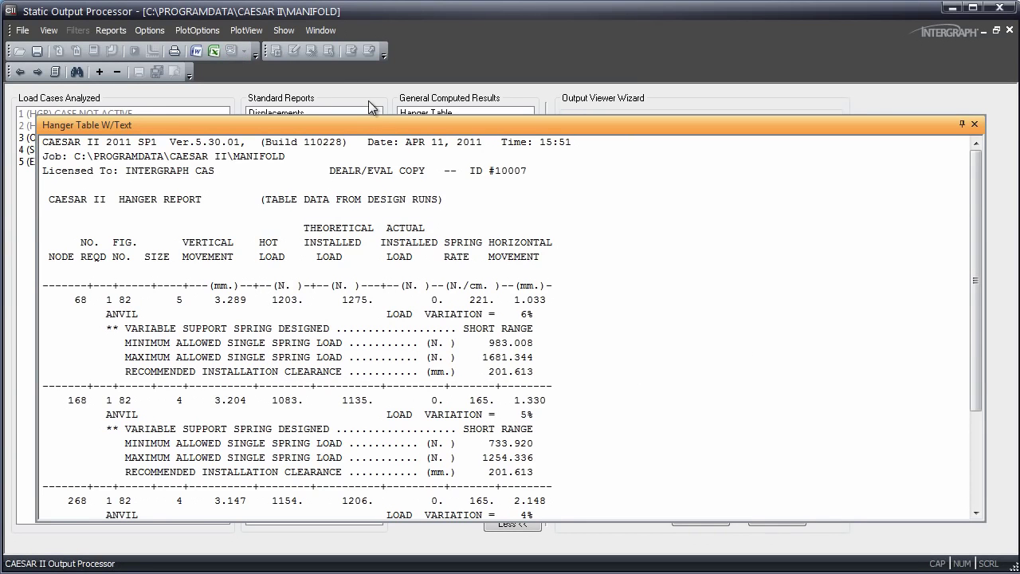
left_click_drag(380, 122, 369, 40)
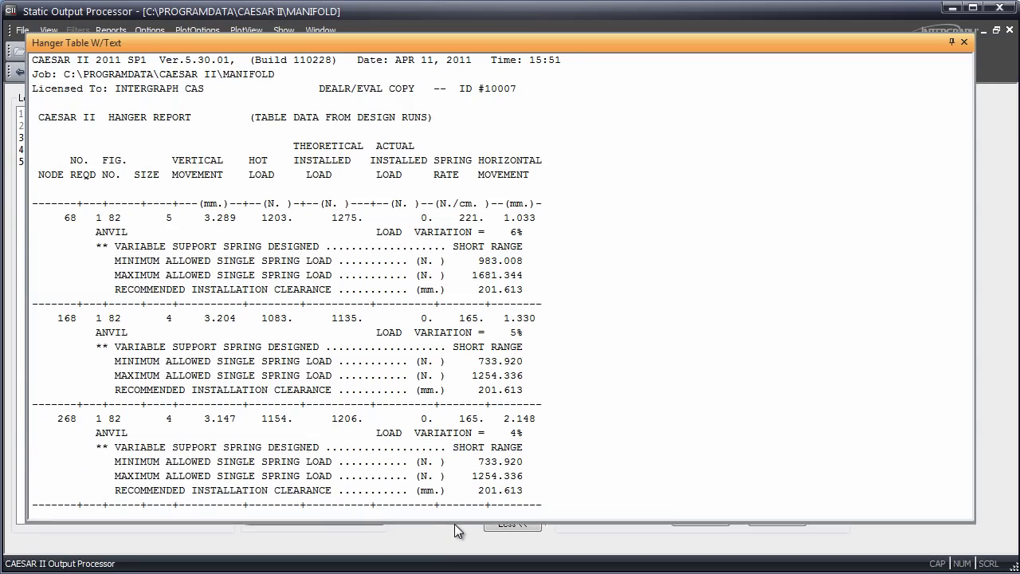
left_click_drag(447, 437, 456, 529)
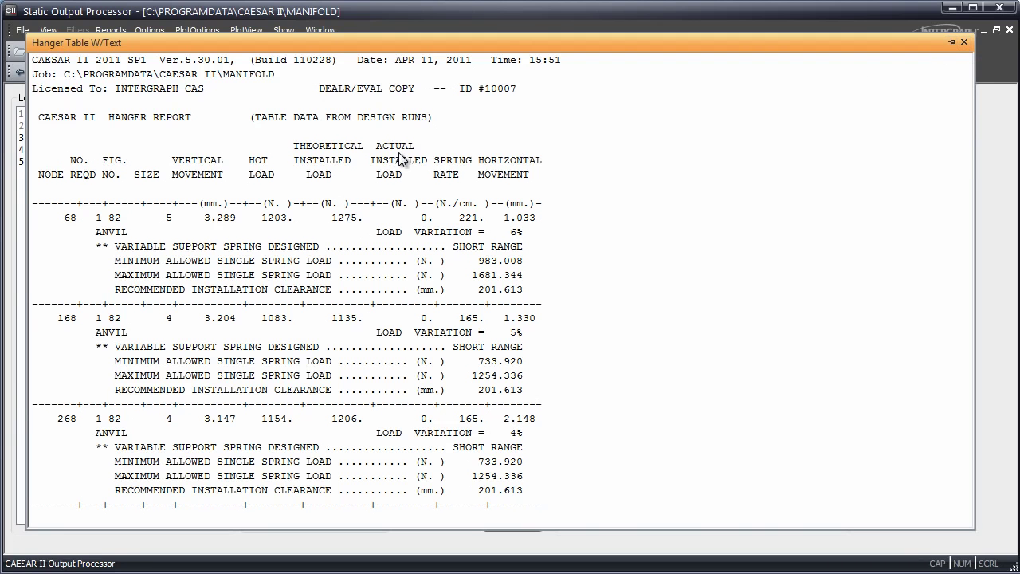
Review the Restraints report for load case 3 (OPE) in place of the hanger table
left_click(963, 42)
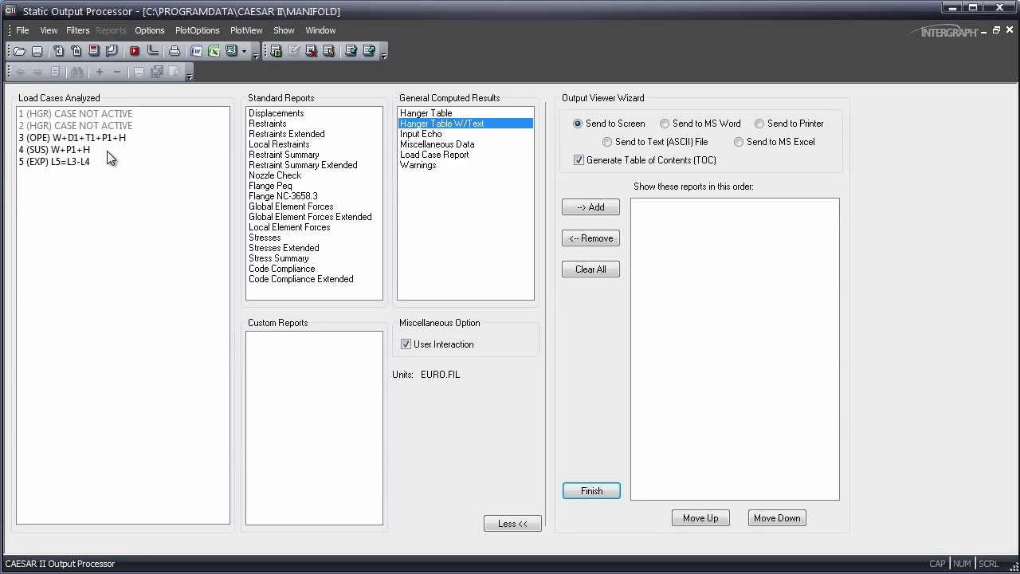
left_click(90, 138)
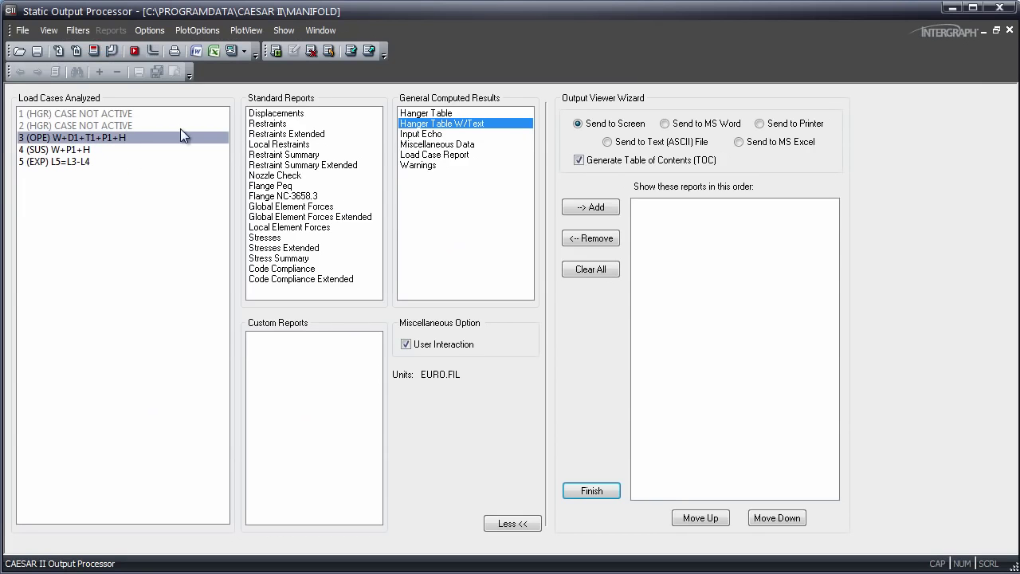
left_click(452, 124)
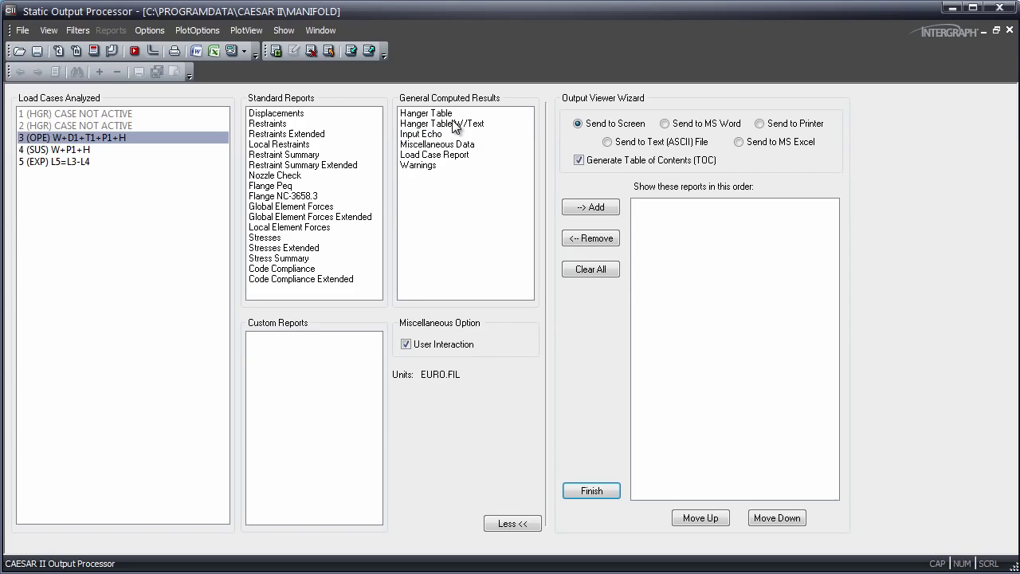
left_click(267, 124)
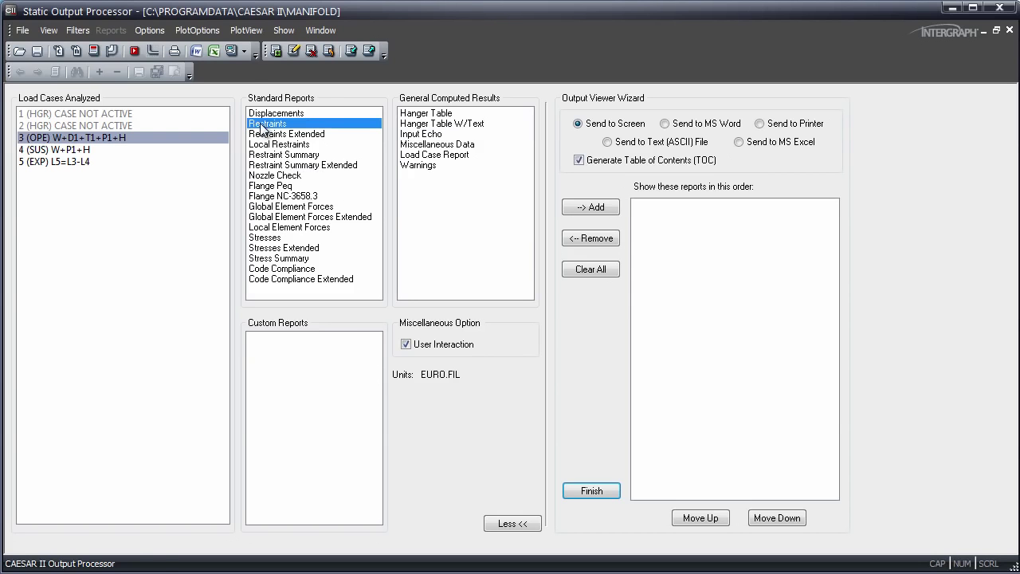
left_click(230, 51)
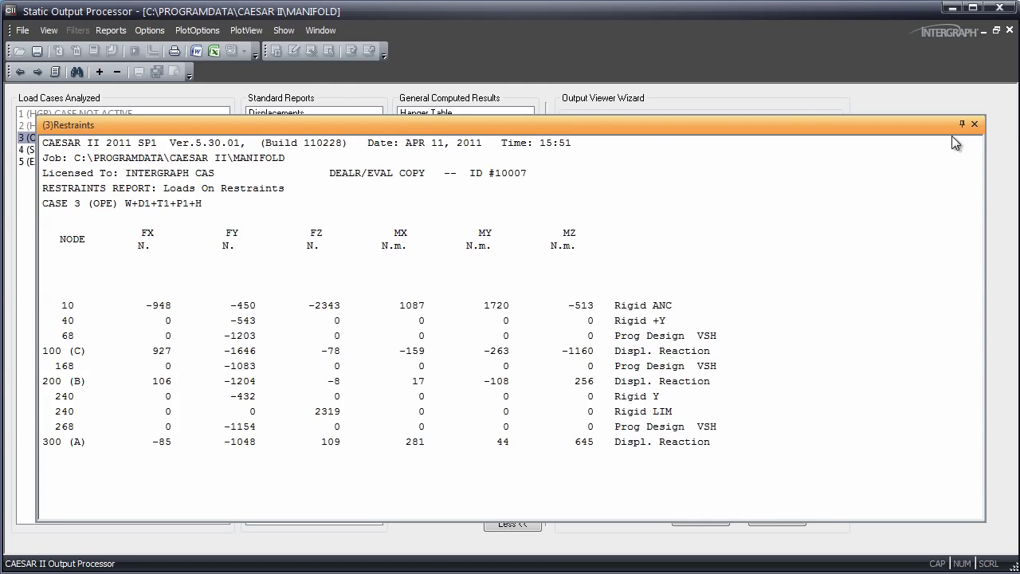
left_click(974, 125)
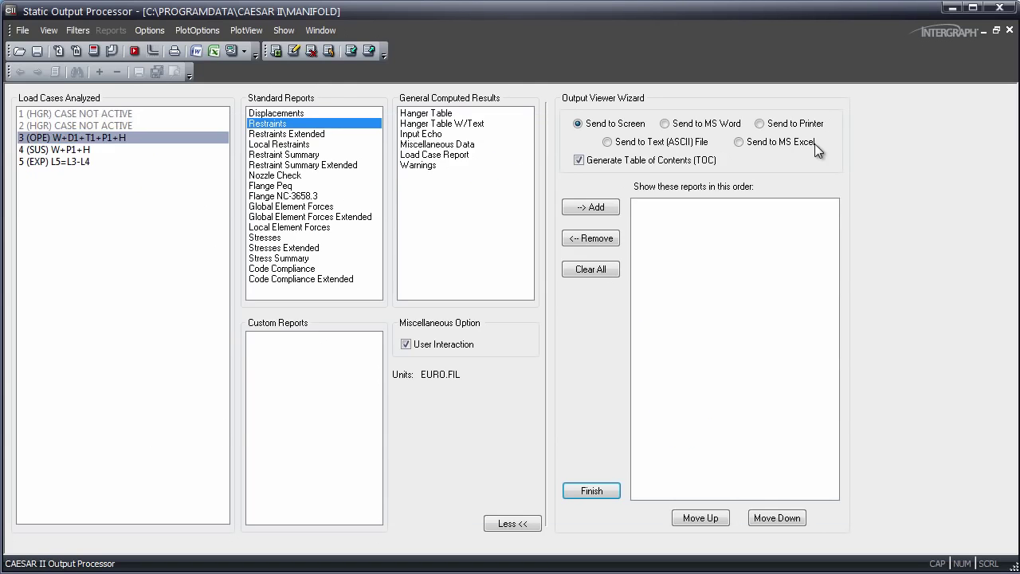
left_click(86, 149, "ctrl")
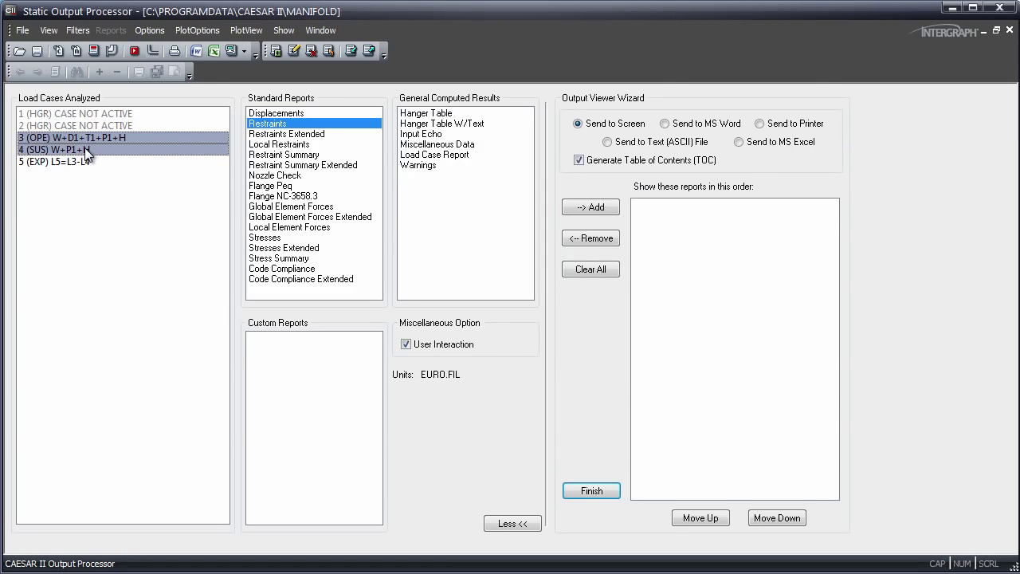
left_click(279, 155)
left_click(231, 53)
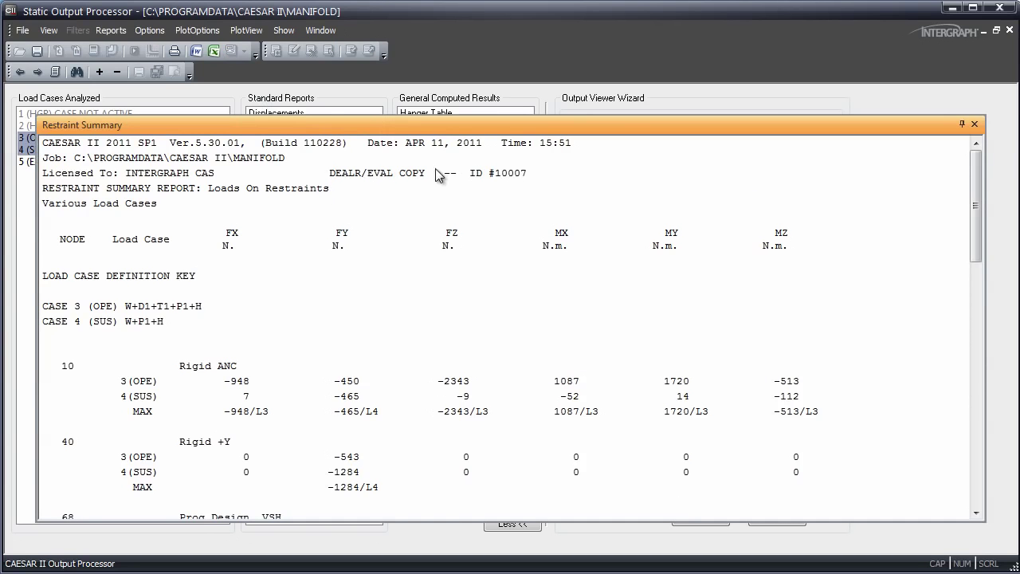
left_click_drag(600, 124, 594, 32)
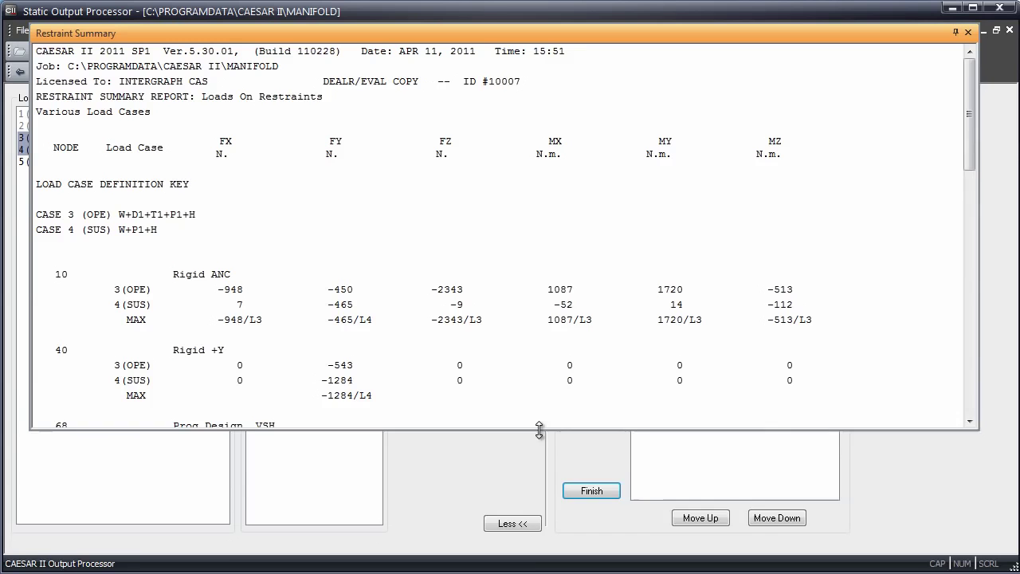
left_click_drag(539, 429, 536, 568)
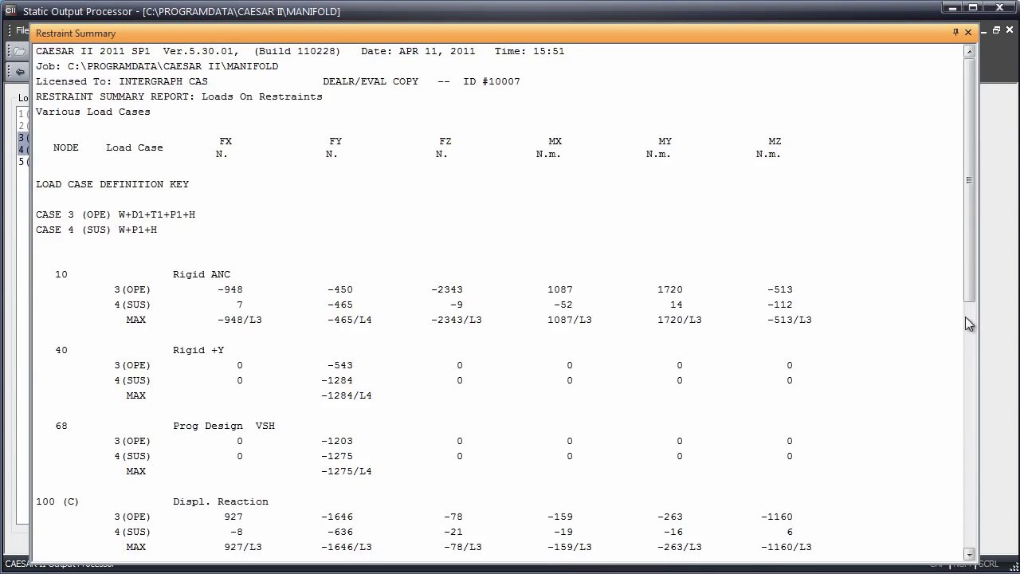
left_click_drag(971, 274, 996, 406)
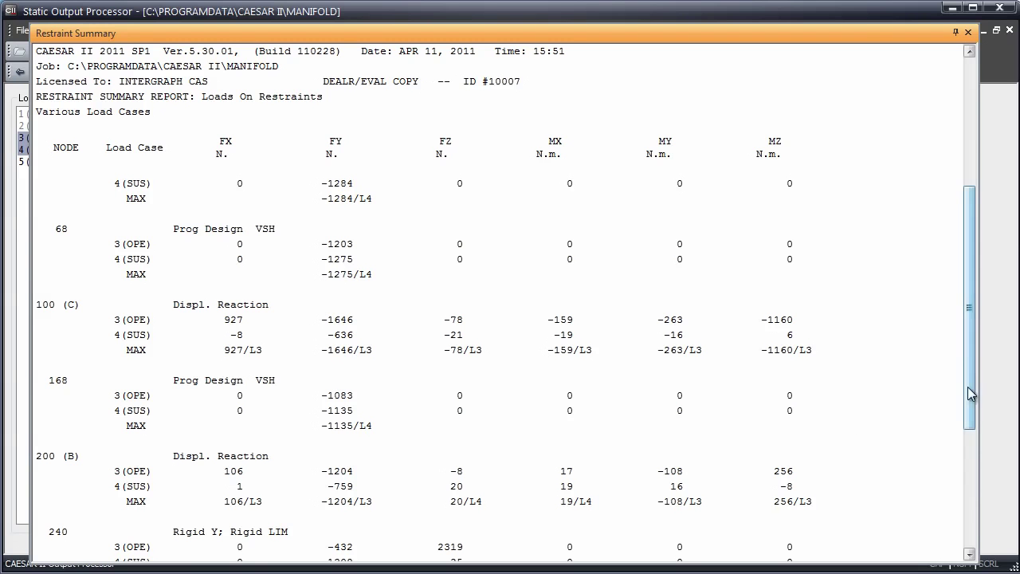
left_click_drag(971, 392, 970, 550)
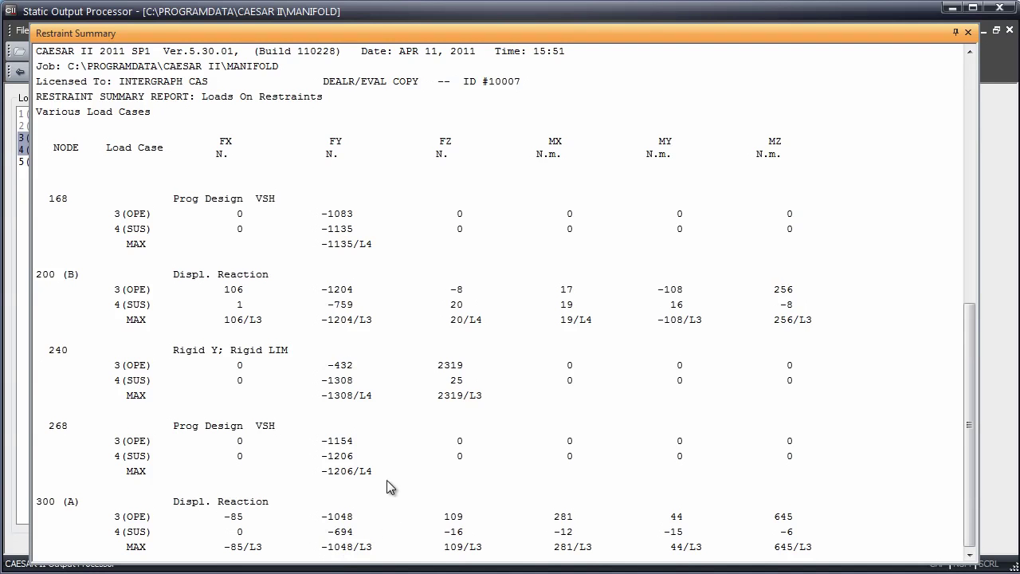
left_click(956, 33)
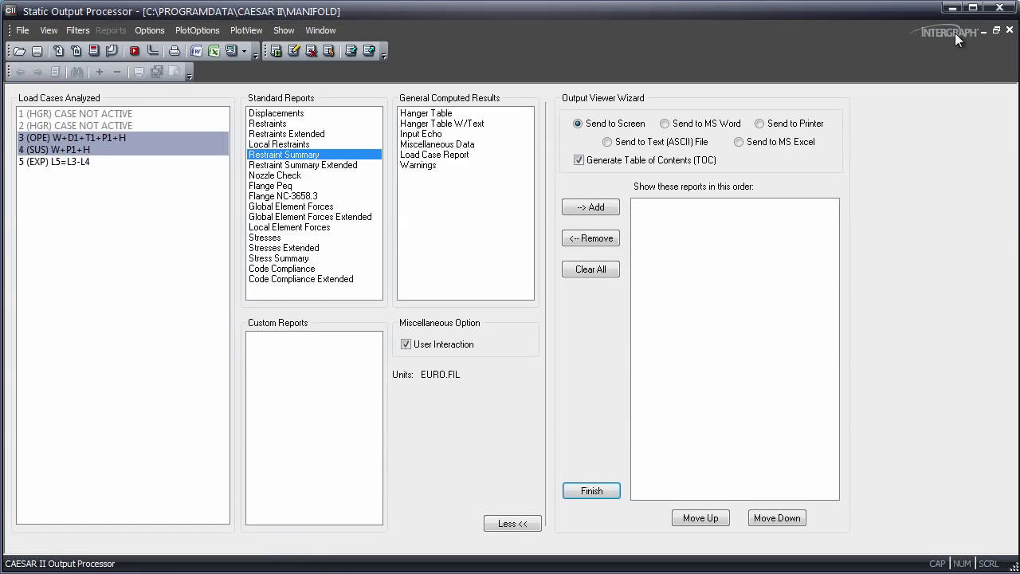
Give the hanger on element 60-70 free restraint node 100 with free code Y
left_click(112, 49)
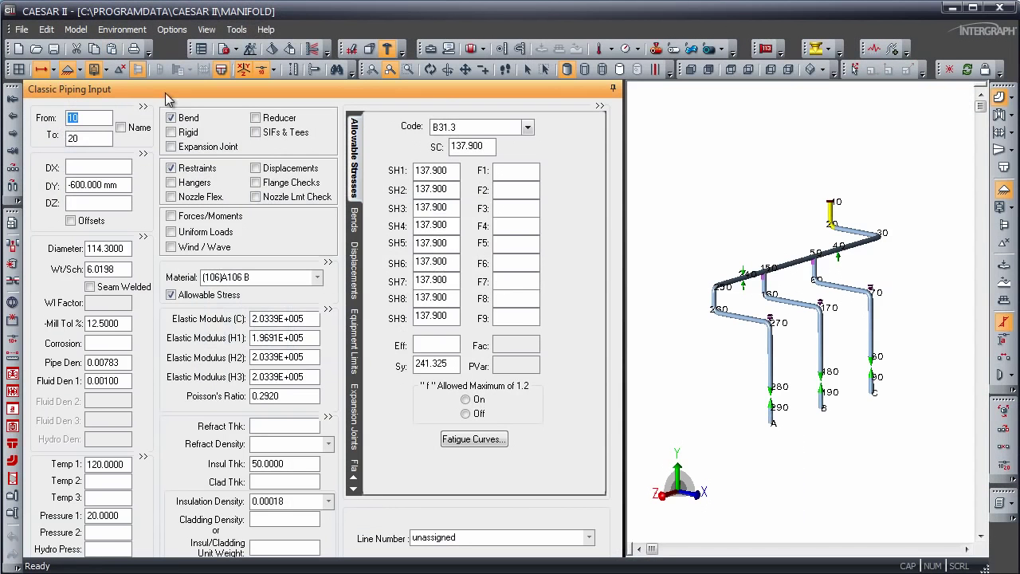
left_click(847, 295)
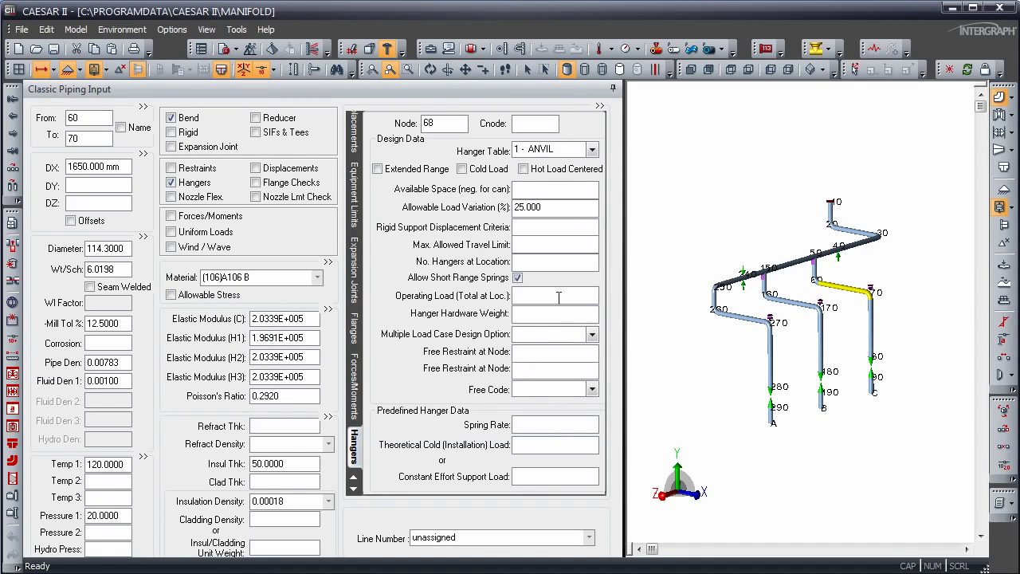
left_click(550, 352)
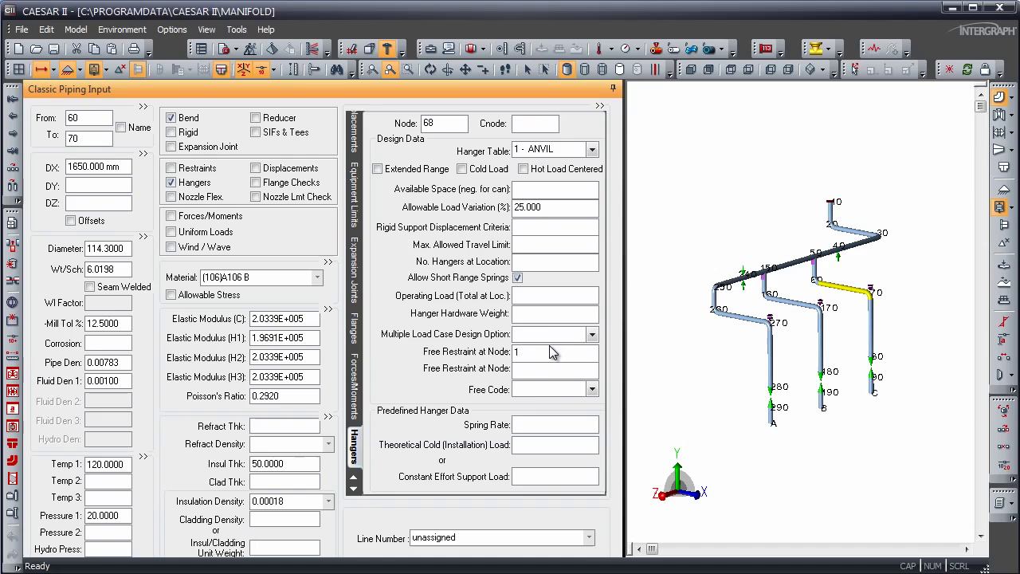
type("00")
left_click(588, 391)
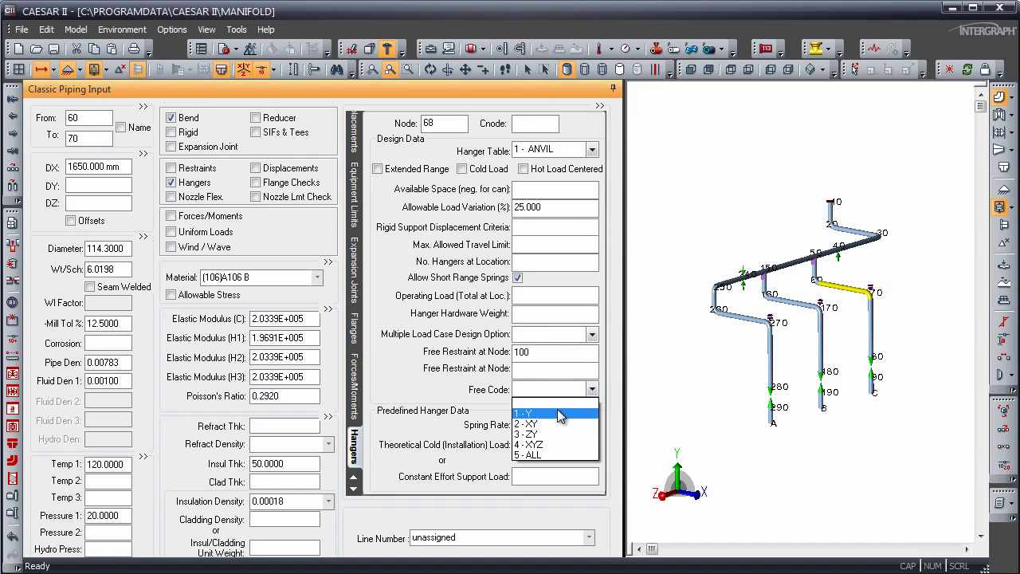
left_click(562, 413)
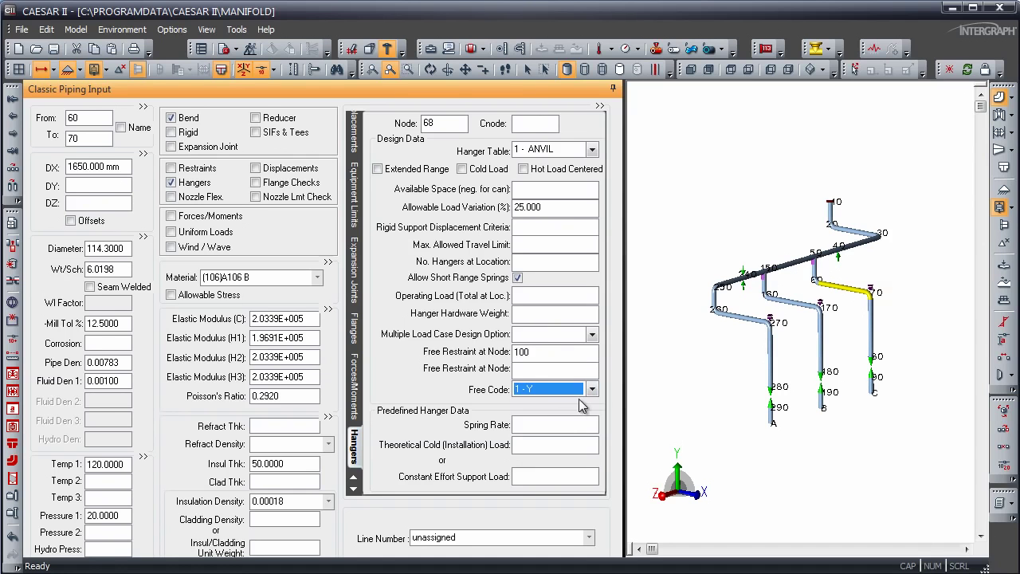
Give the hanger on element 160-170 free restraint node 200 with free code Y
left_click(789, 305)
left_click(559, 352)
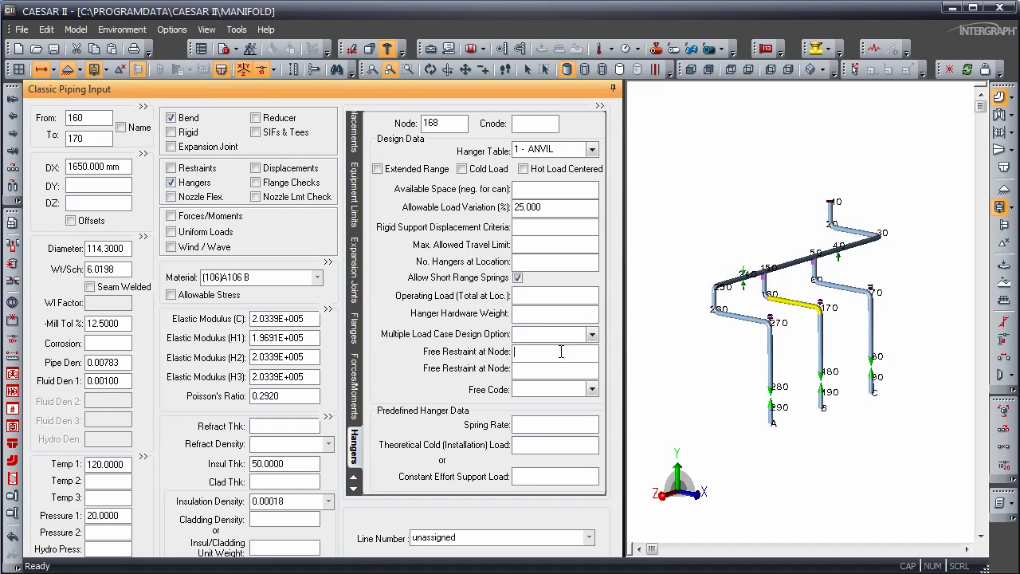
type("200")
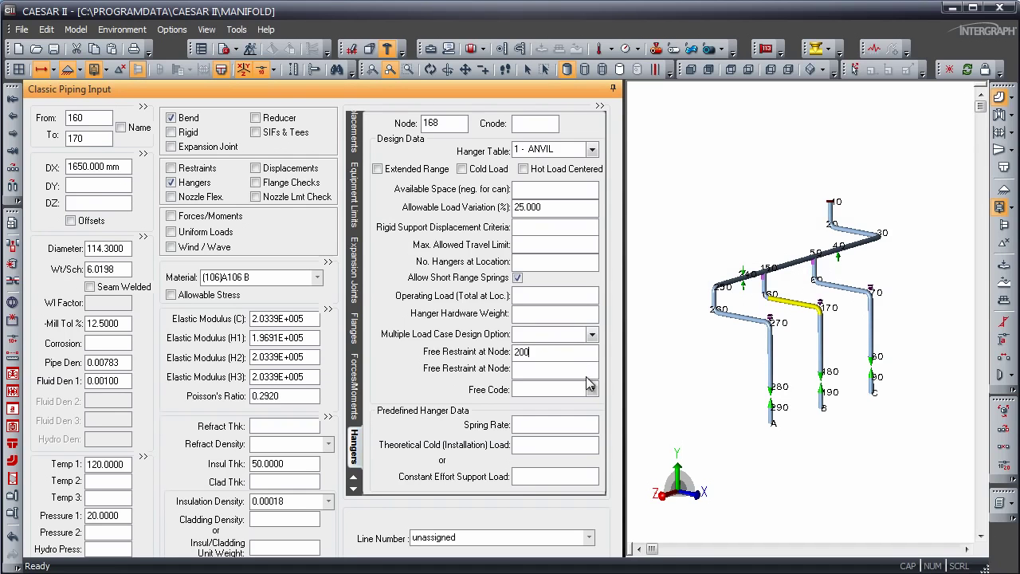
left_click(593, 389)
left_click(555, 413)
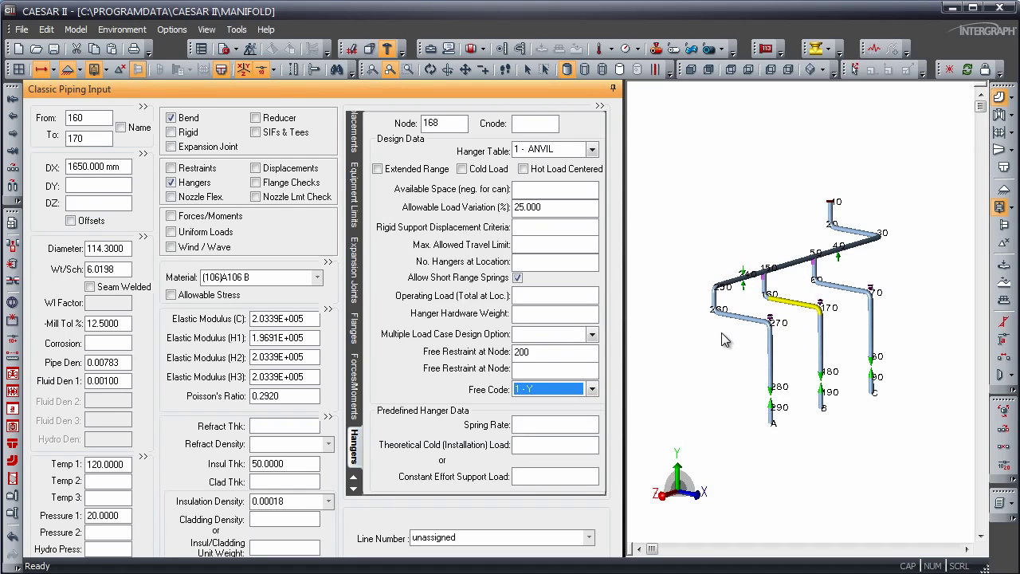
Give the hanger on element 260-270 free restraint node 300 with free code 1-Y
left_click(729, 315)
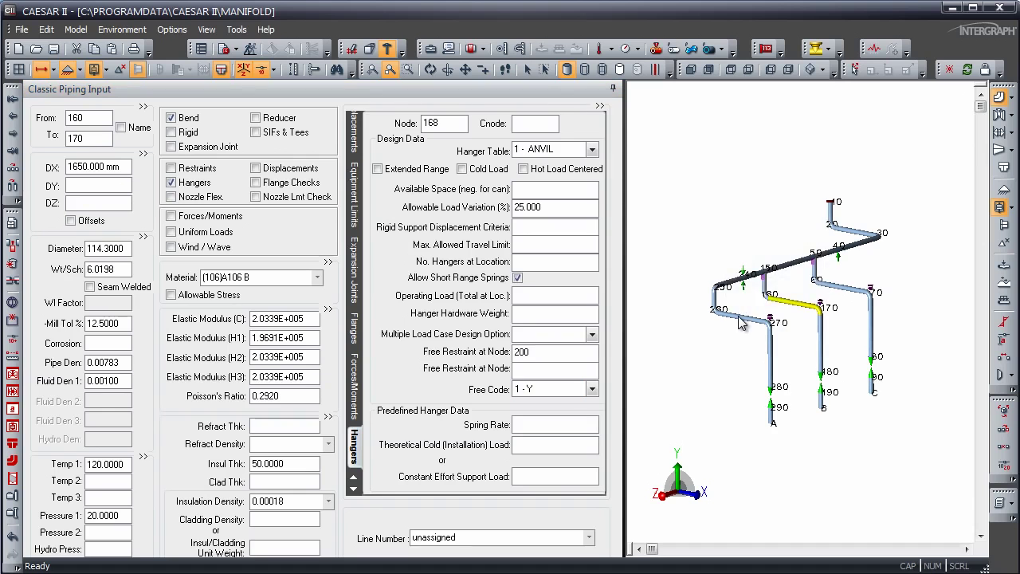
left_click(562, 353)
type("00")
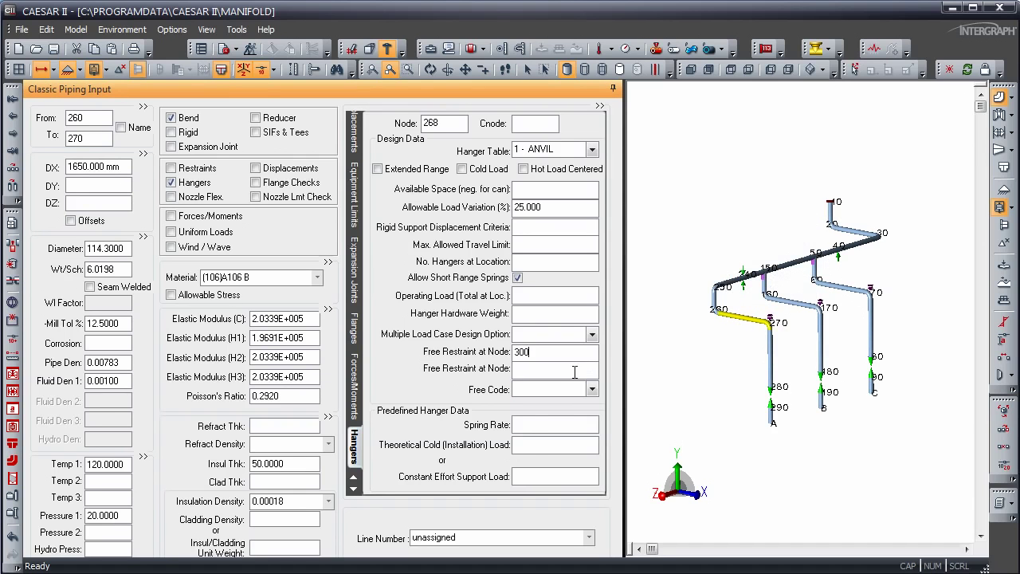
left_click(594, 391)
left_click(574, 409)
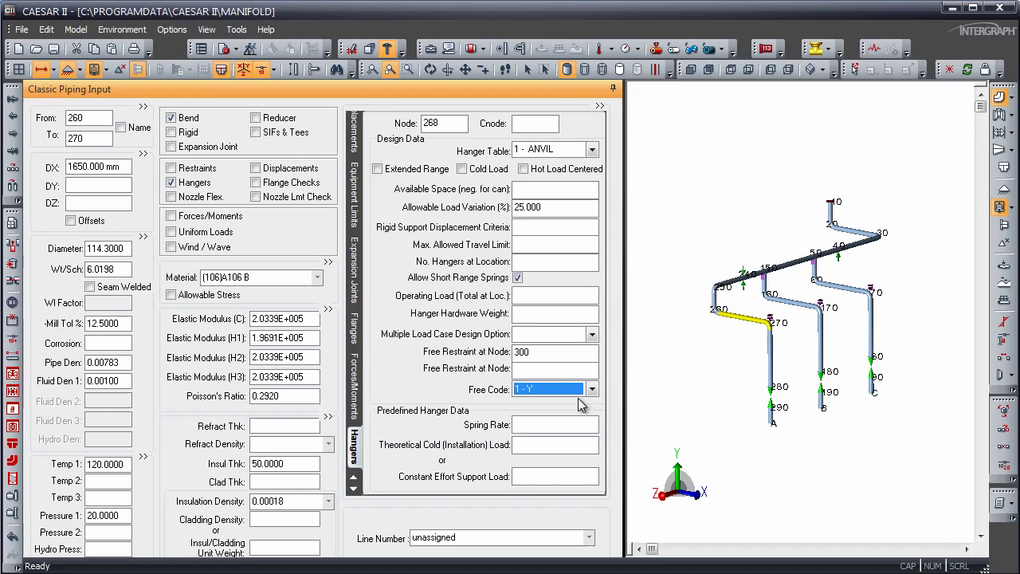
left_click(580, 368)
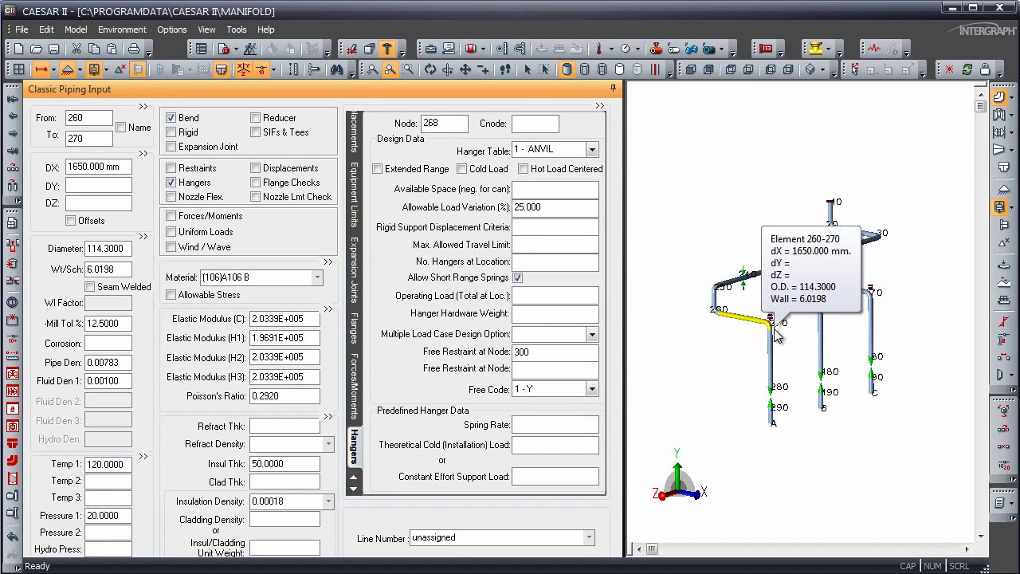
left_click(252, 50)
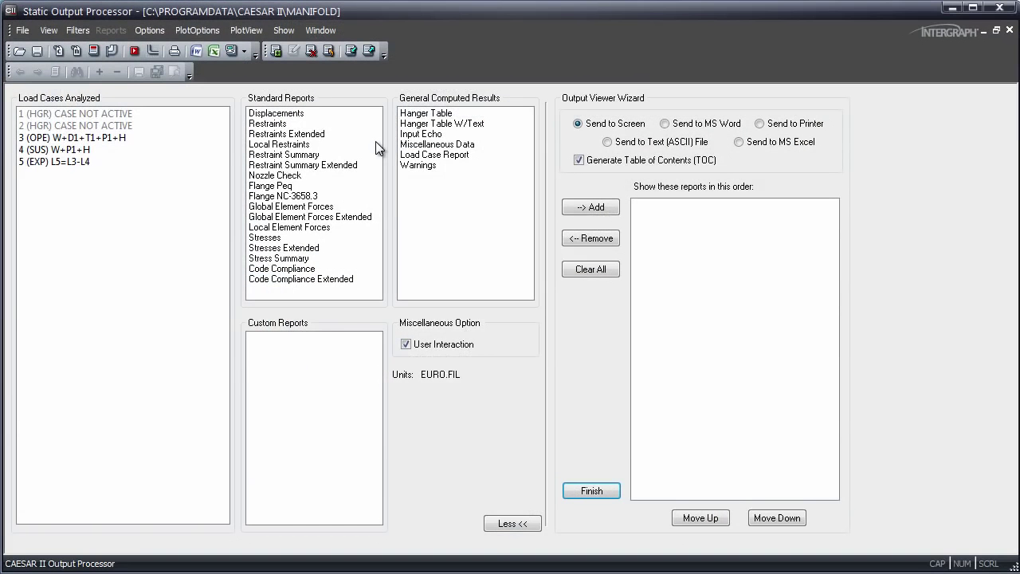
left_click(424, 124)
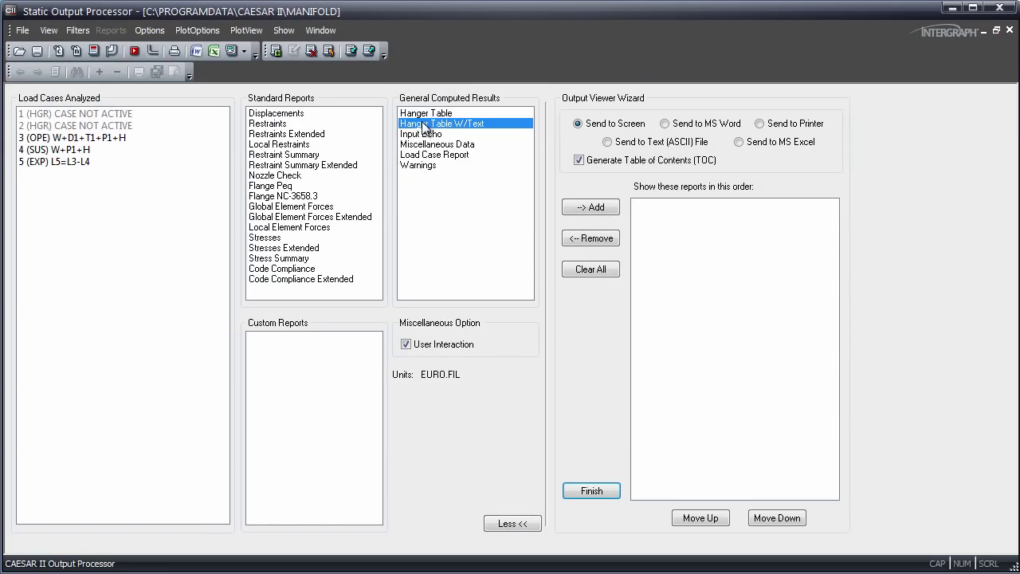
left_click(232, 49)
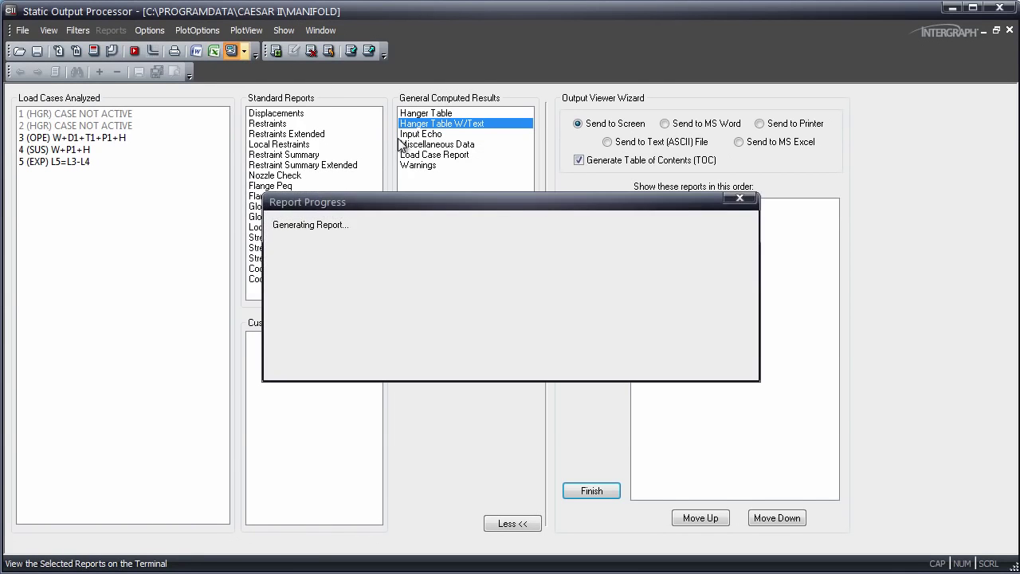
left_click_drag(449, 126, 445, 51)
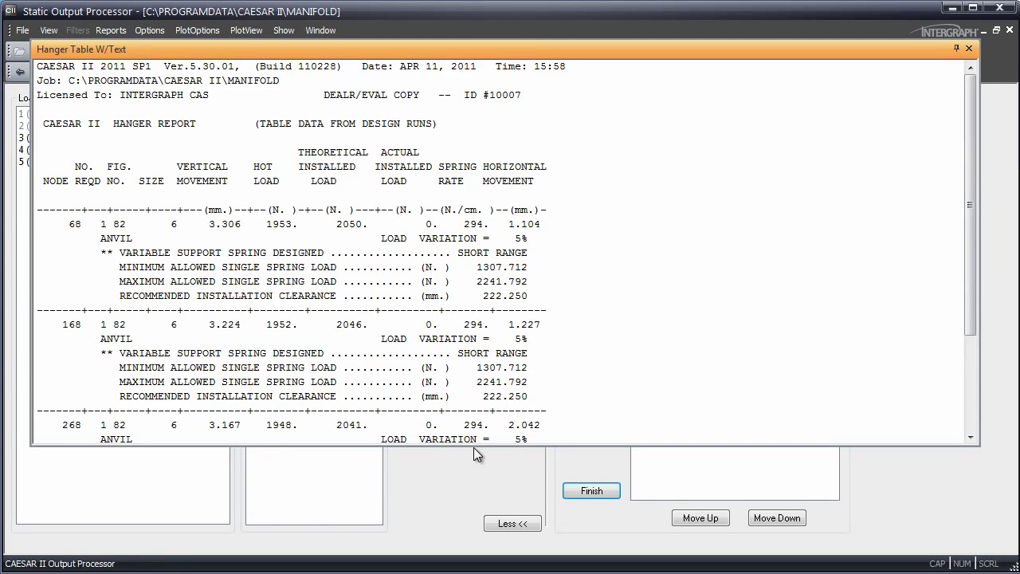
left_click_drag(473, 445, 478, 536)
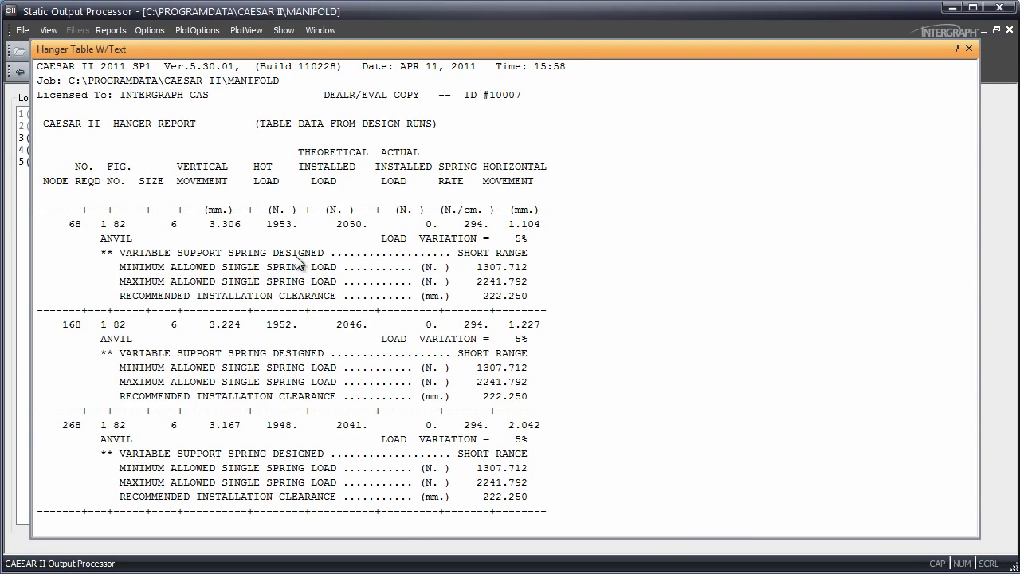
left_click(303, 412)
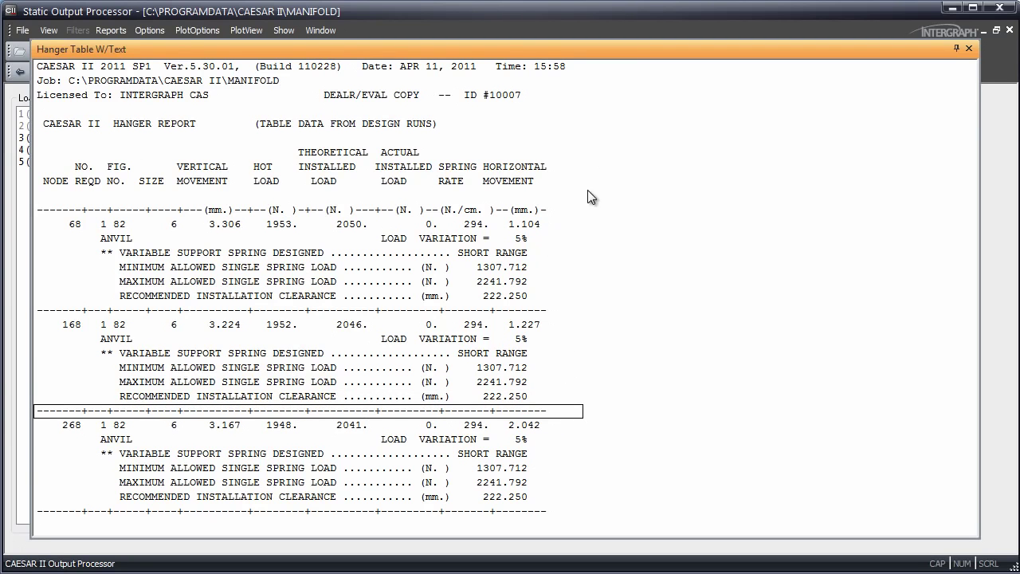
left_click(969, 48)
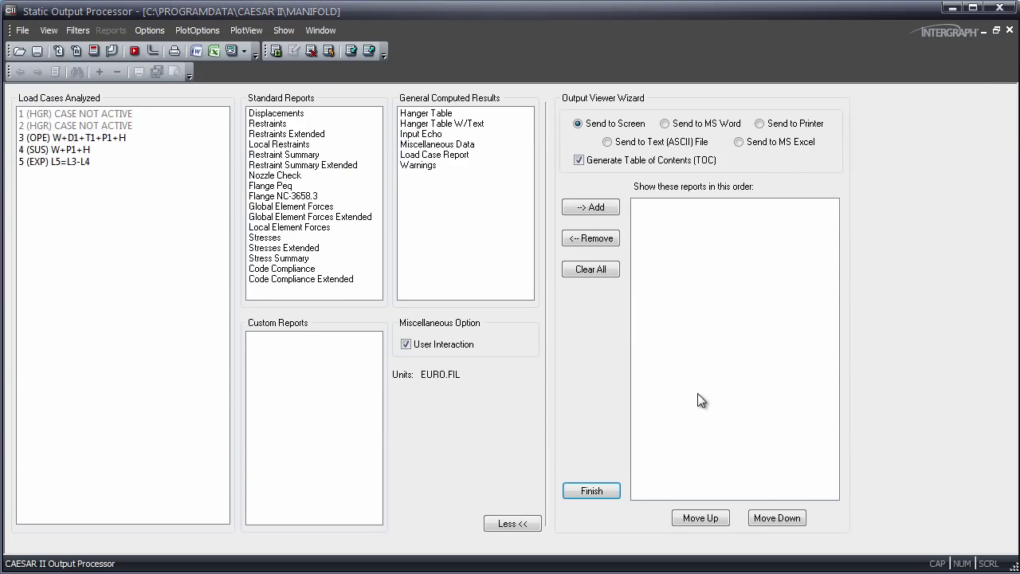
left_click_drag(53, 138, 54, 150)
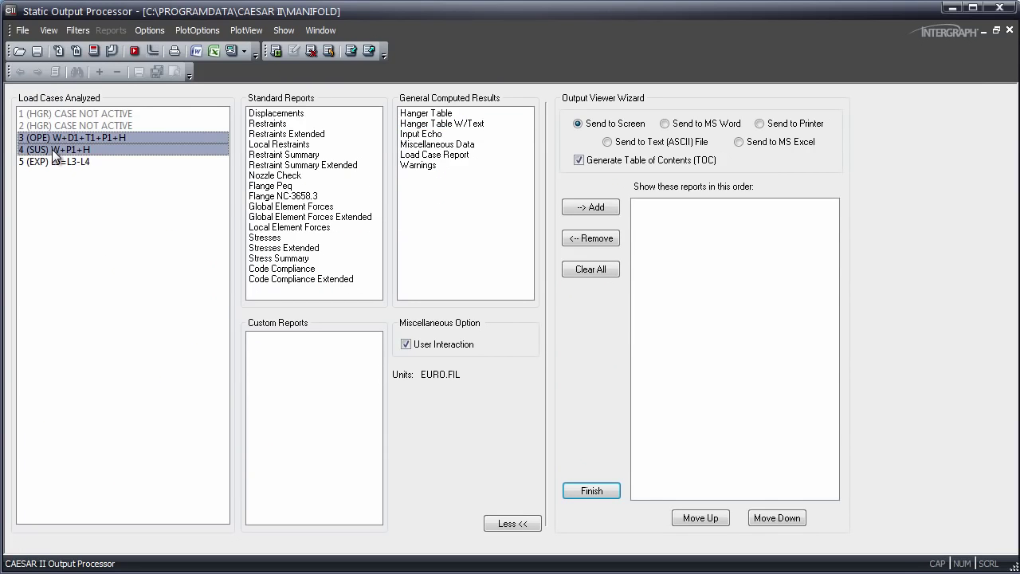
left_click(277, 154)
left_click(230, 50)
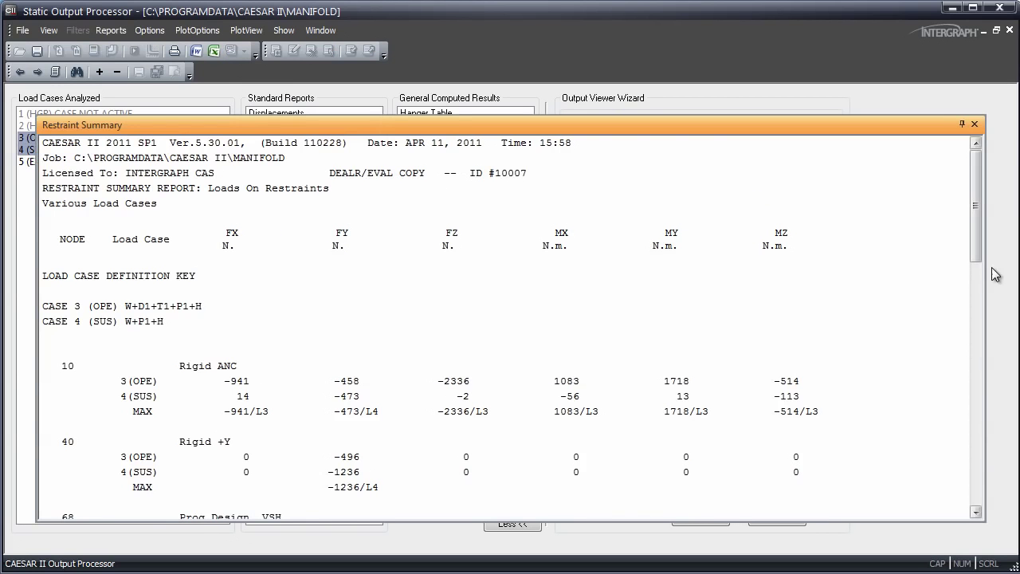
left_click_drag(976, 252, 994, 343)
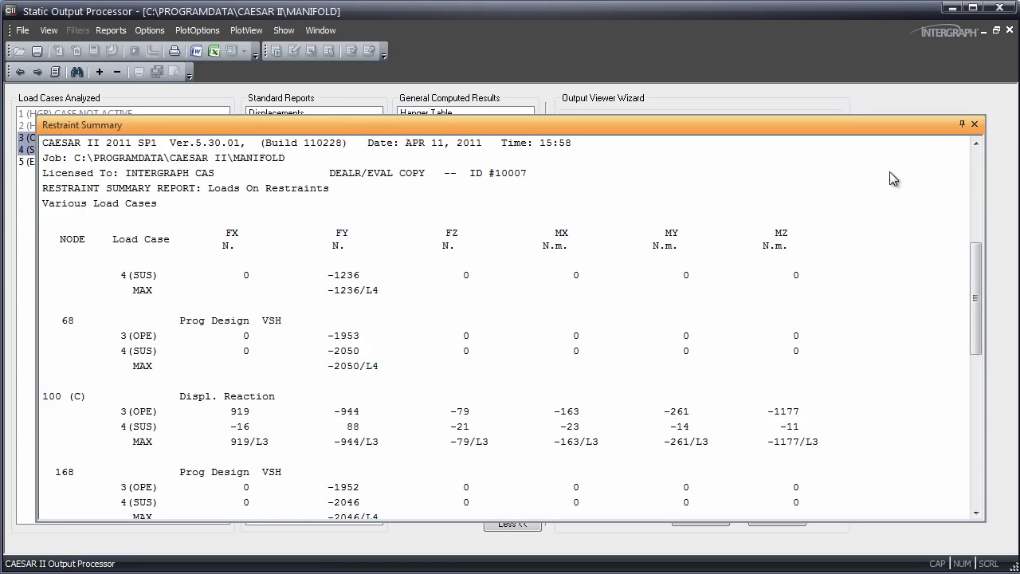
left_click(974, 125)
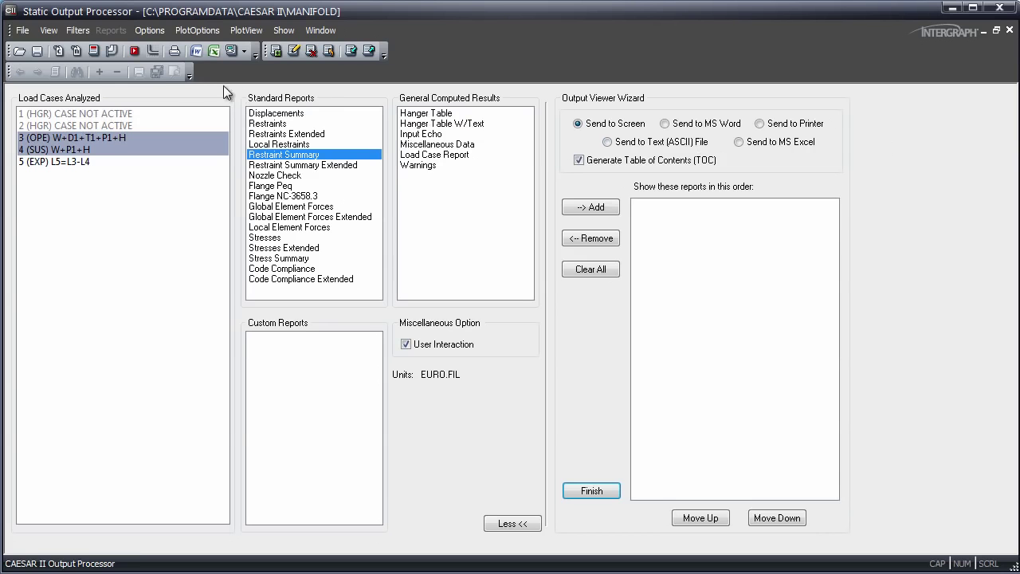
Enter a 2397 operating load for the hanger on element 60-70, then error-check and reanalyze
left_click(113, 49)
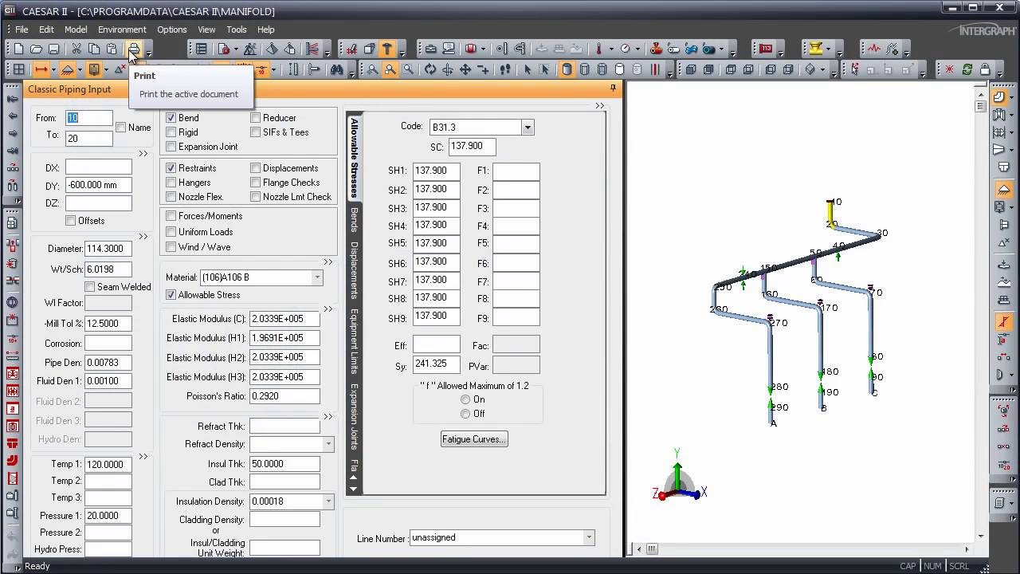
left_click(834, 293)
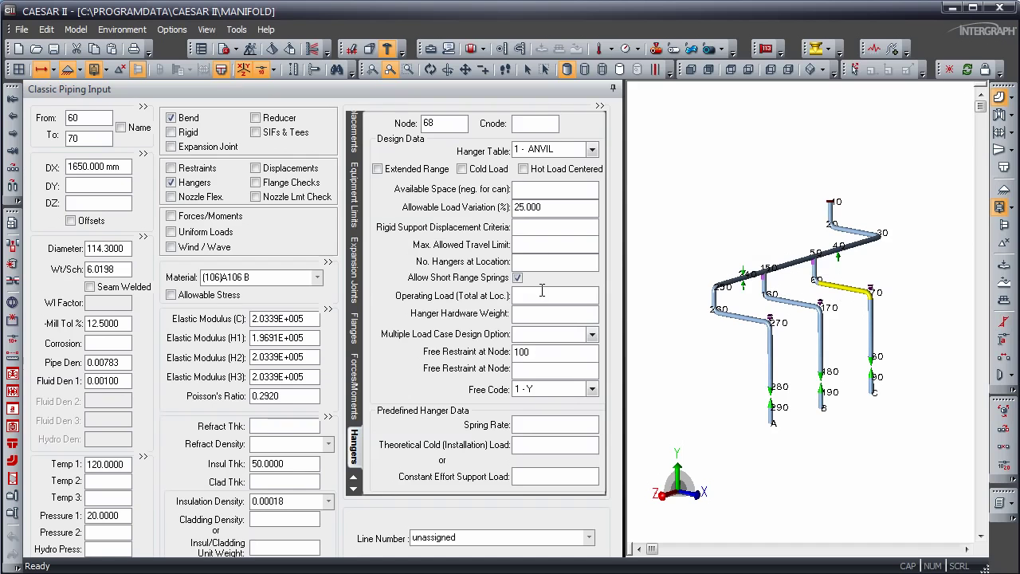
left_click(542, 292)
type("2397")
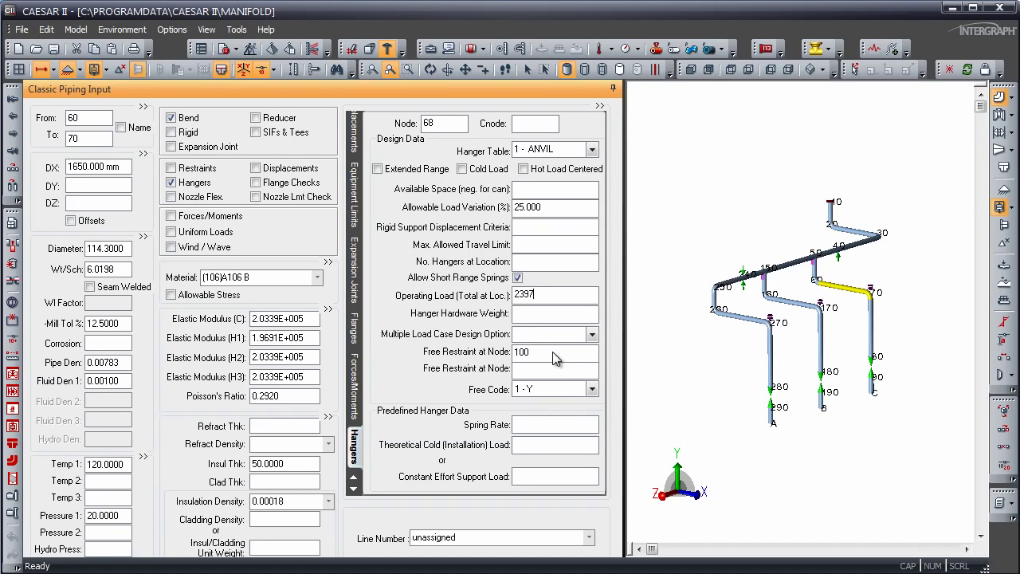
left_click(251, 48)
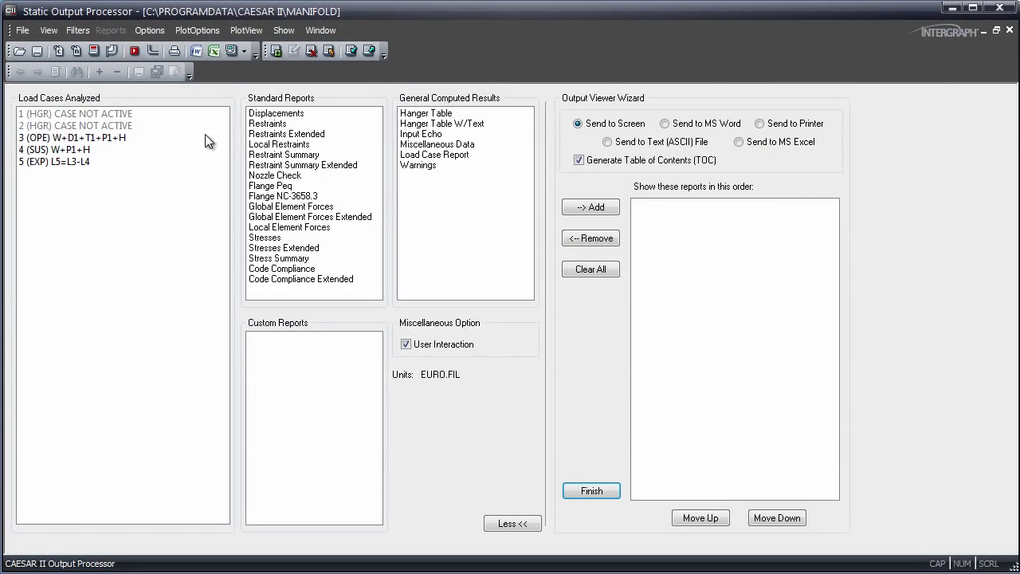
Show the Restraint Summary for load cases 3 and 4, scrolled to node 68's loads
left_click_drag(112, 137, 100, 150)
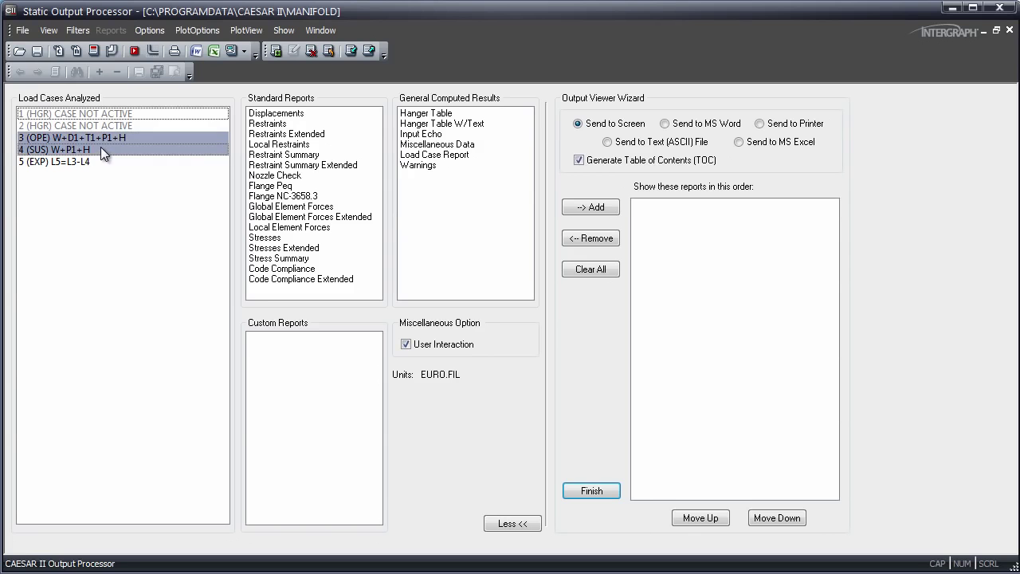
left_click(281, 155)
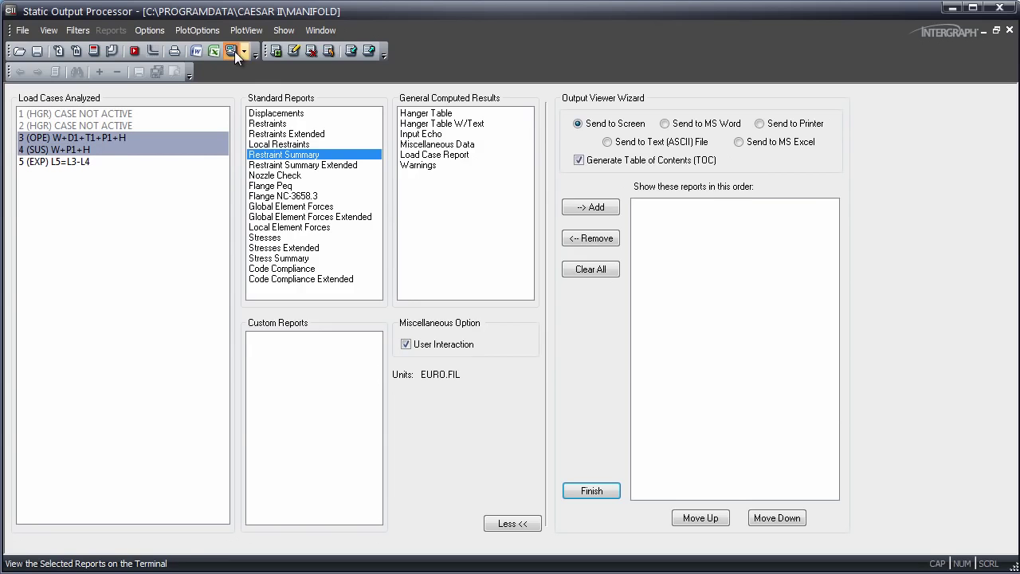
left_click(233, 51)
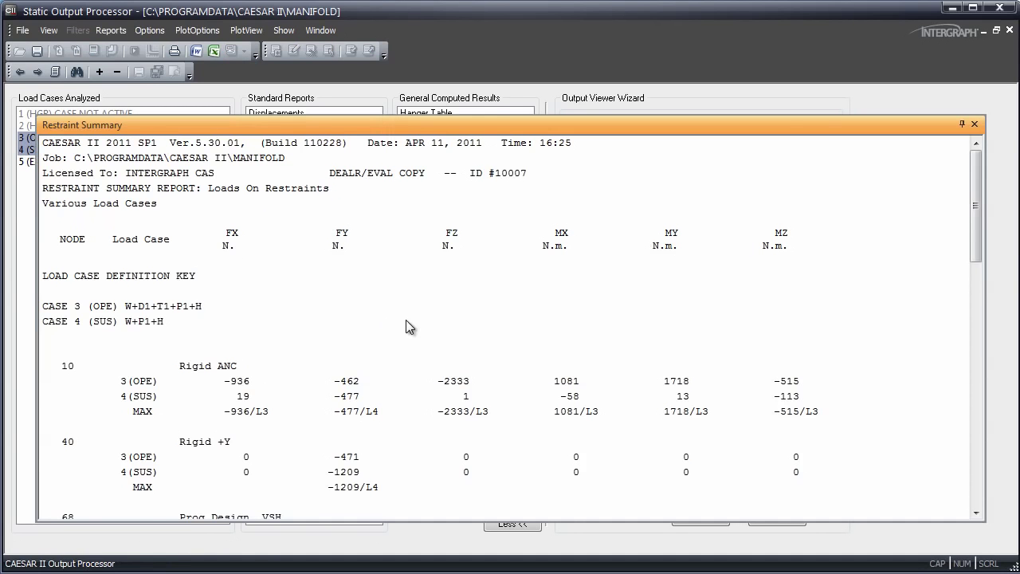
scroll(423, 318, "down", 1)
scroll(424, 318, "down", 2)
scroll(425, 320, "down", 1)
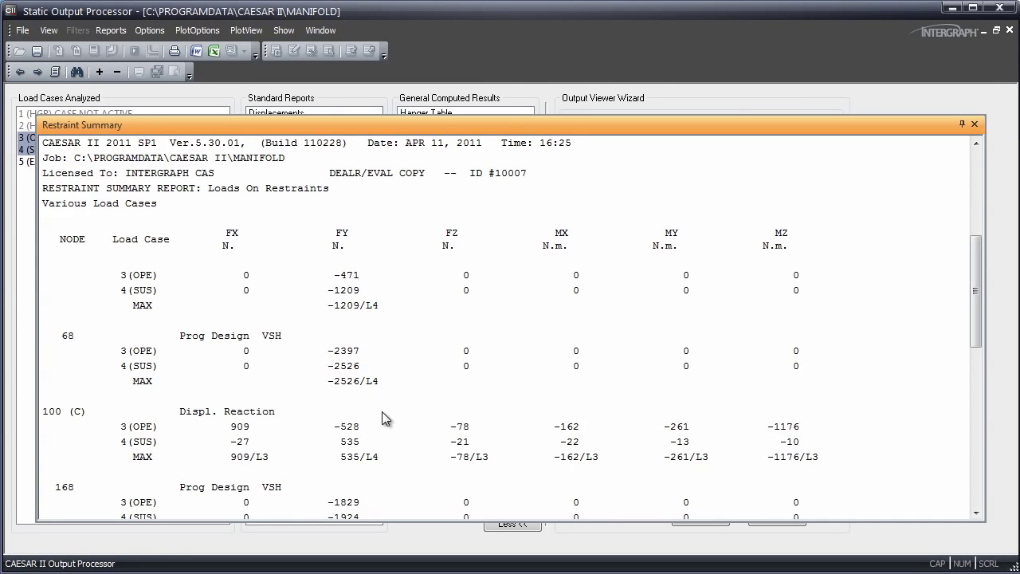
left_click(974, 125)
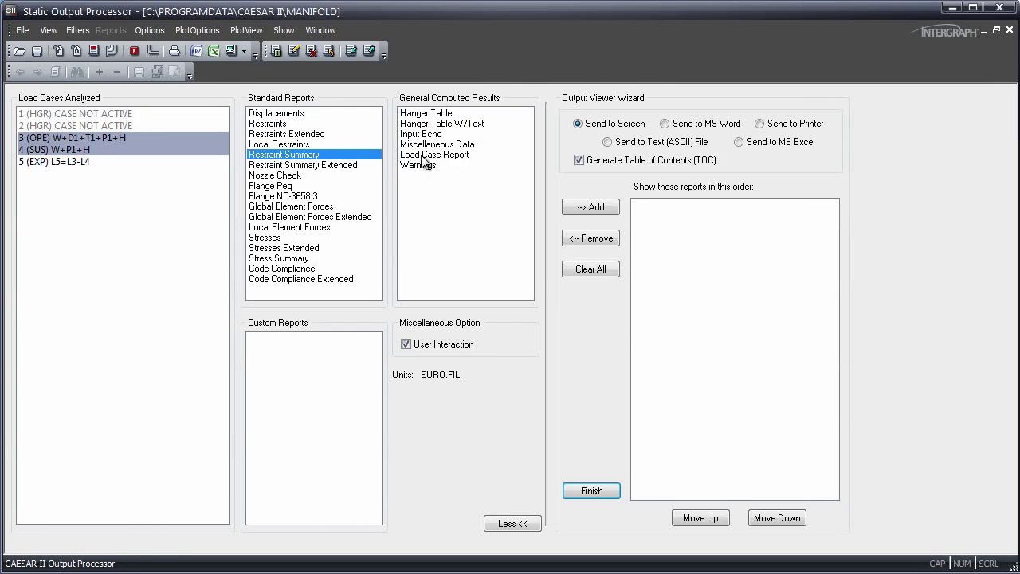
left_click(434, 125)
left_click(353, 154)
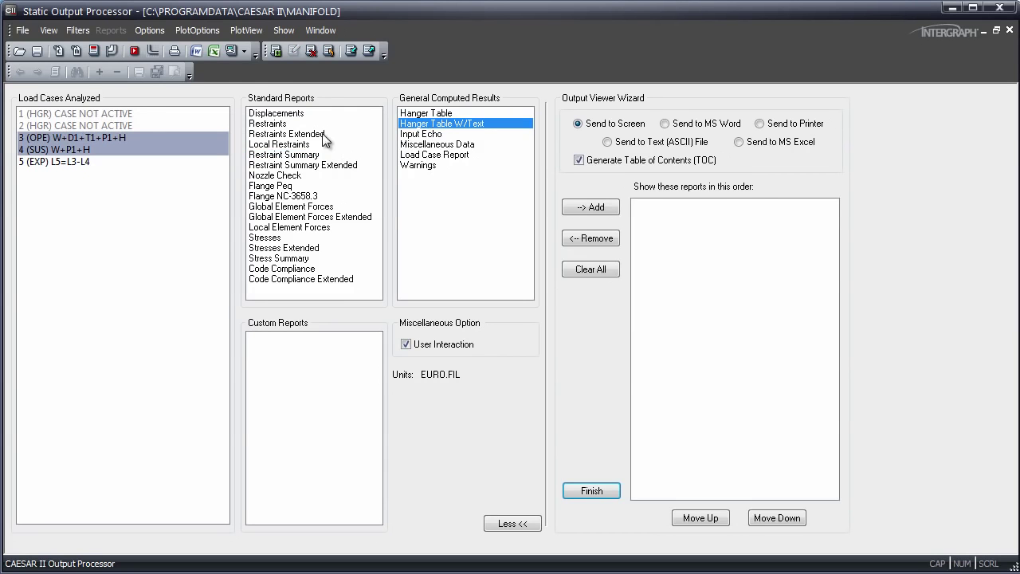
left_click(231, 51)
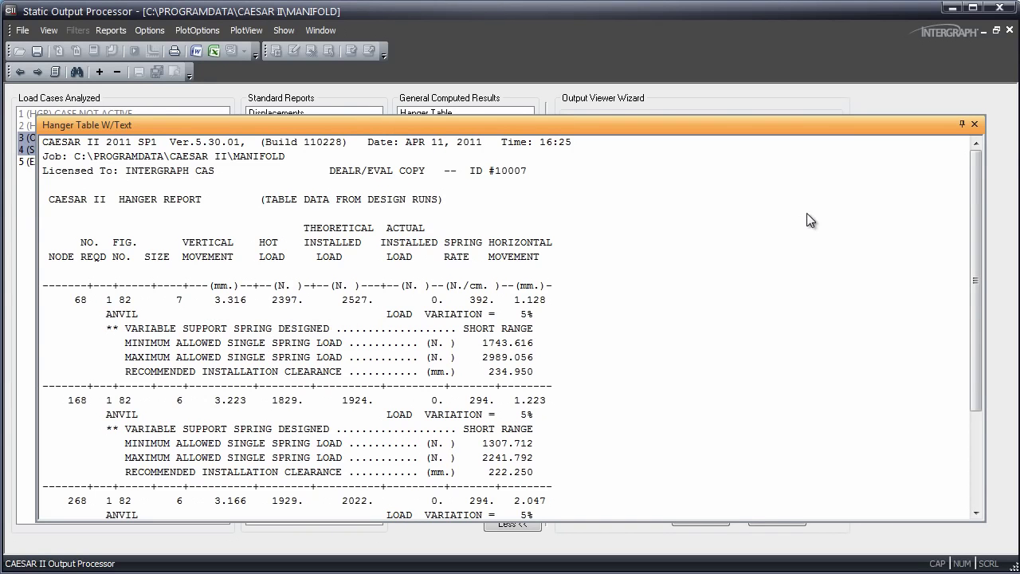
left_click(974, 125)
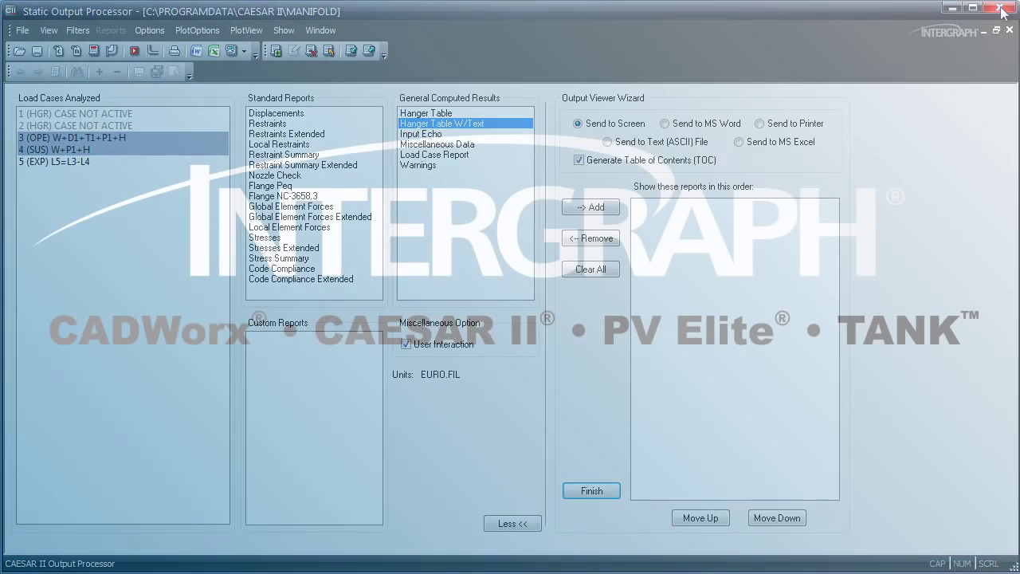